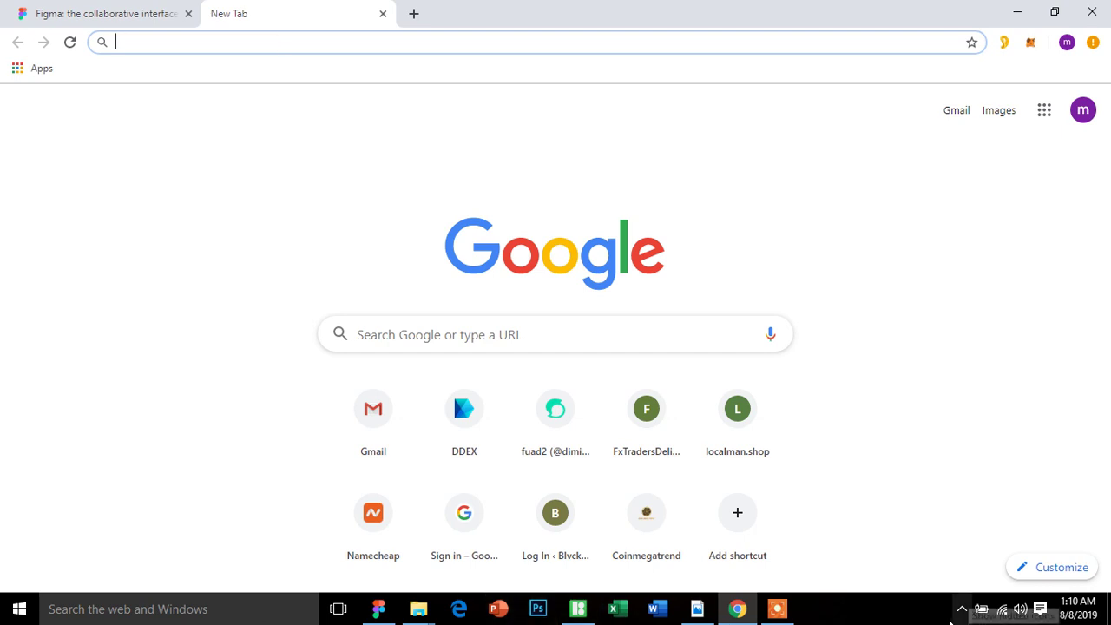
Load figma.com from the address bar and scroll down to the footer's Resources links.
text(fi)
key(Return)
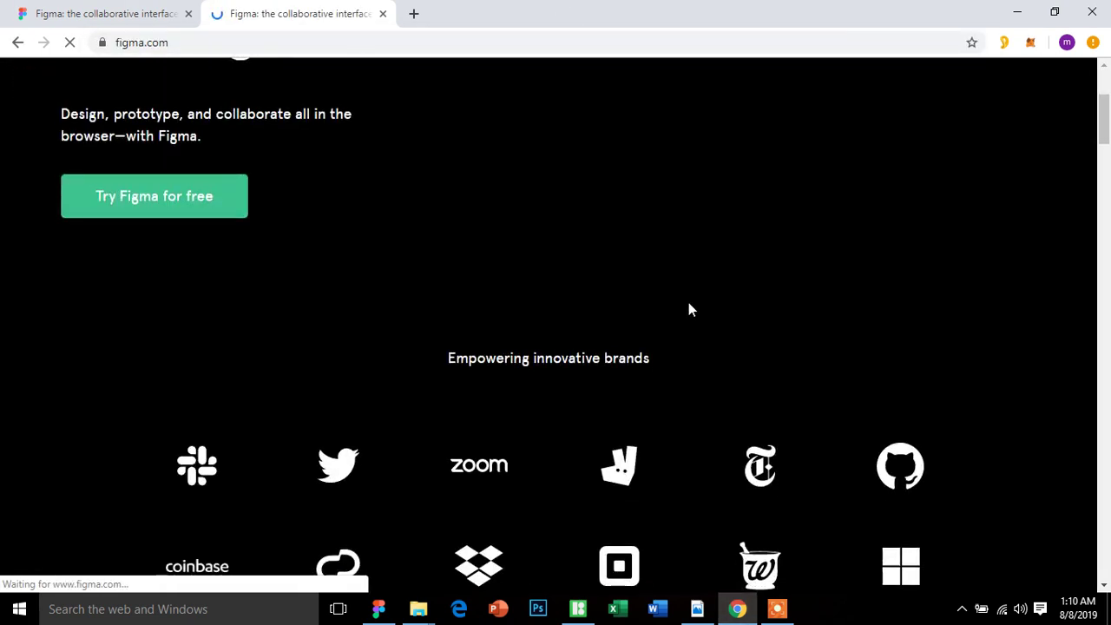
scroll(688, 310, down, 4)
scroll(688, 310, down, 4)
scroll(686, 310, down, 5)
scroll(686, 309, down, 5)
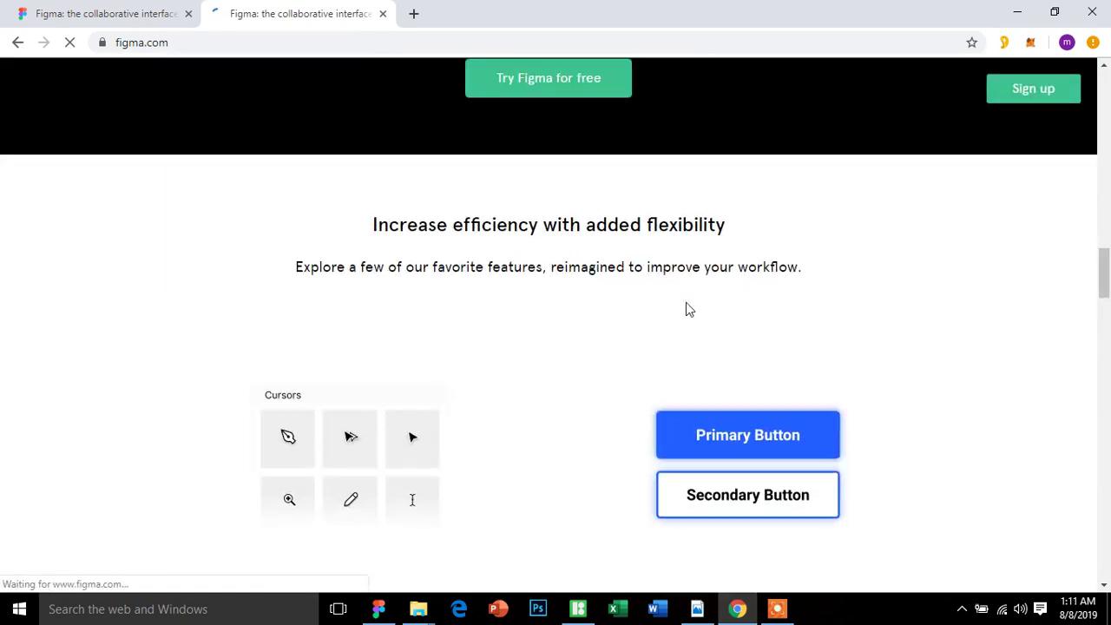
scroll(686, 309, down, 4)
scroll(685, 310, down, 1)
scroll(682, 317, down, 1)
scroll(678, 320, down, 4)
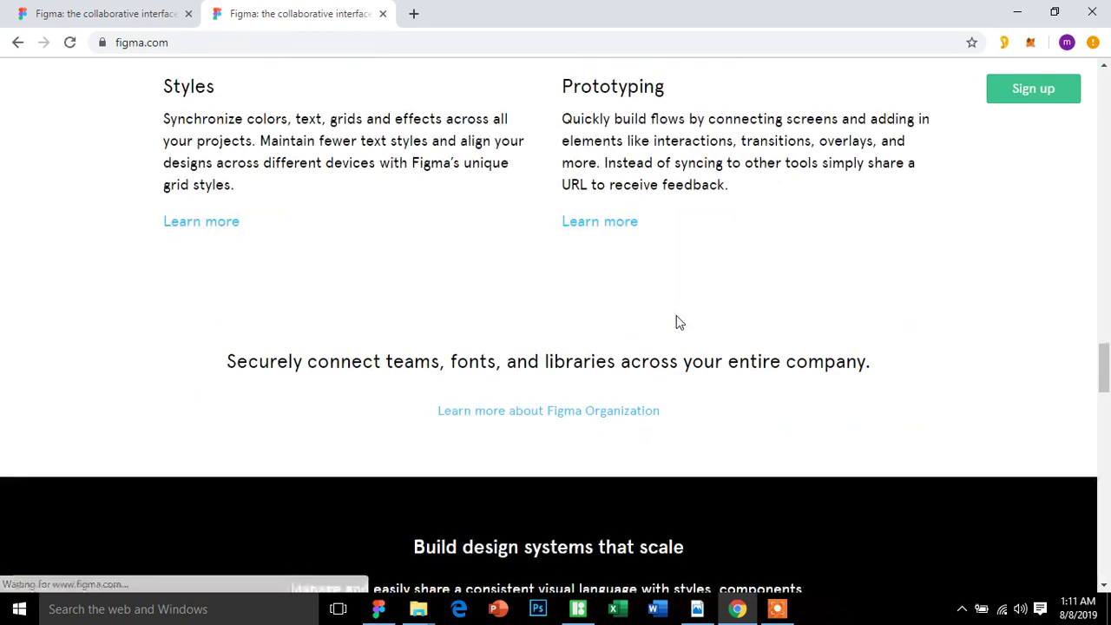
scroll(677, 320, down, 5)
scroll(676, 319, down, 5)
scroll(675, 323, down, 5)
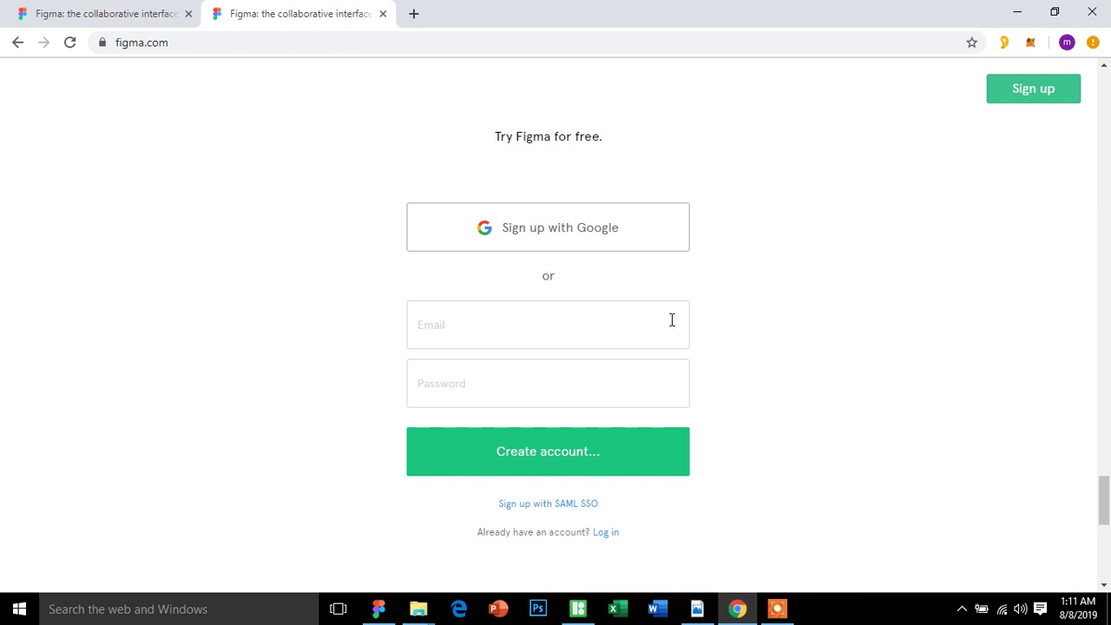
scroll(672, 320, down, 3)
scroll(670, 323, down, 1)
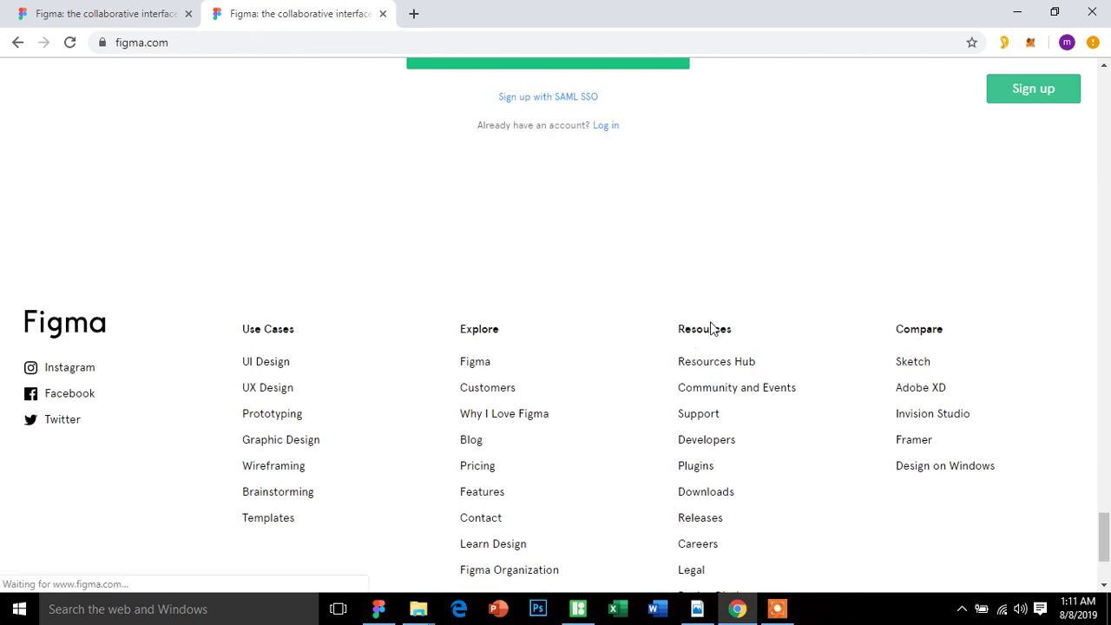
Open the Downloads link in the Figma homepage footer.
click(711, 493)
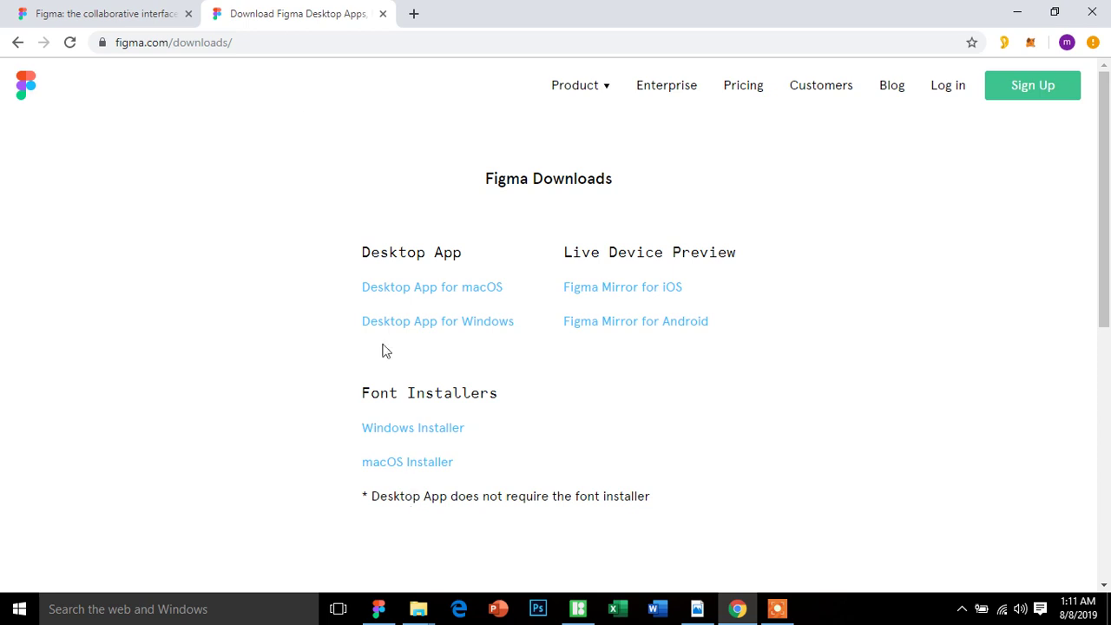
On the homepage tab, view the Sign up and Log in forms, then return to Downloads.
click(117, 19)
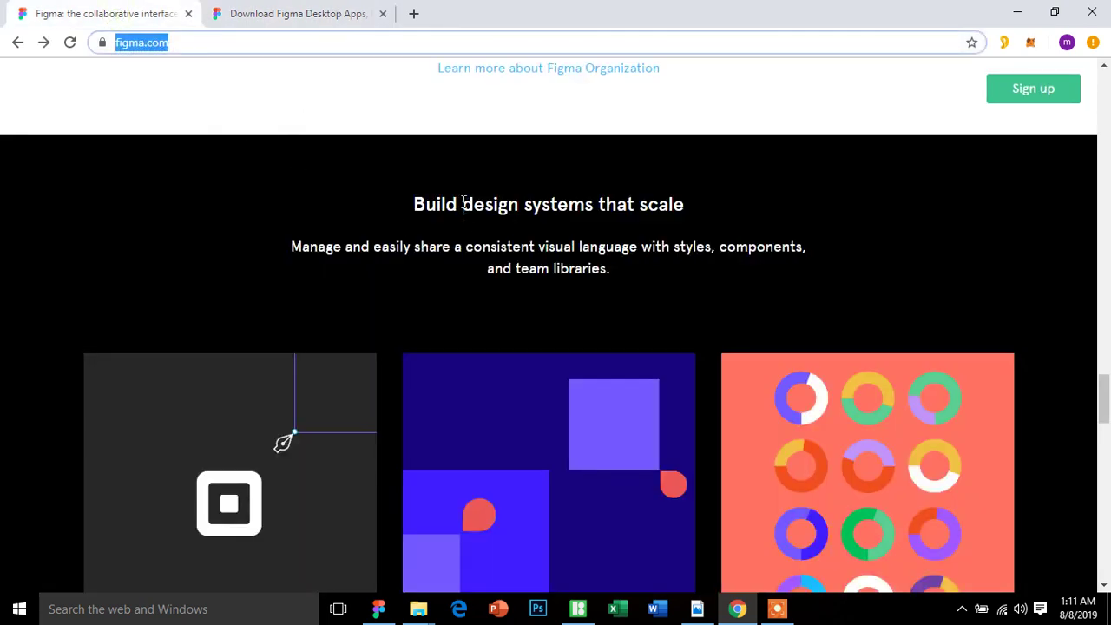
scroll(463, 204, up, 1)
click(1042, 91)
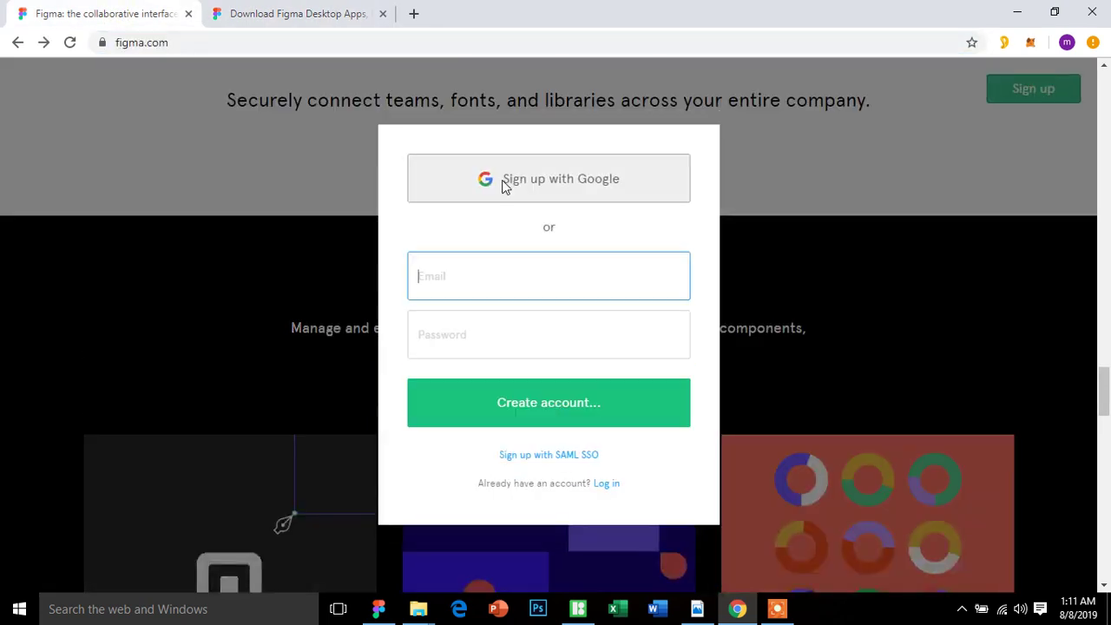
click(608, 485)
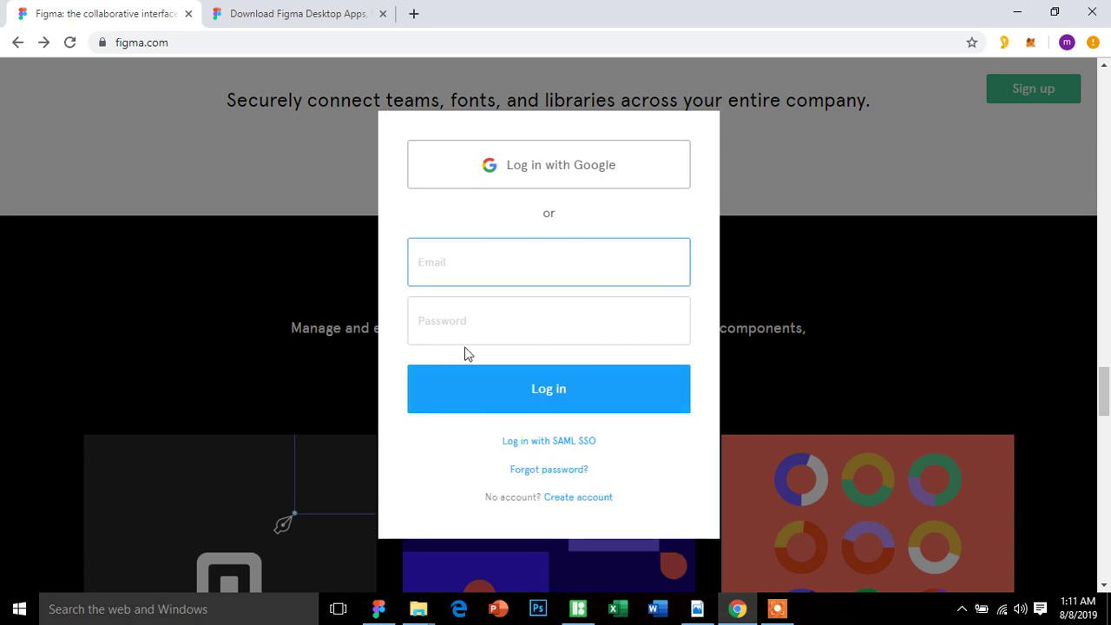
click(318, 13)
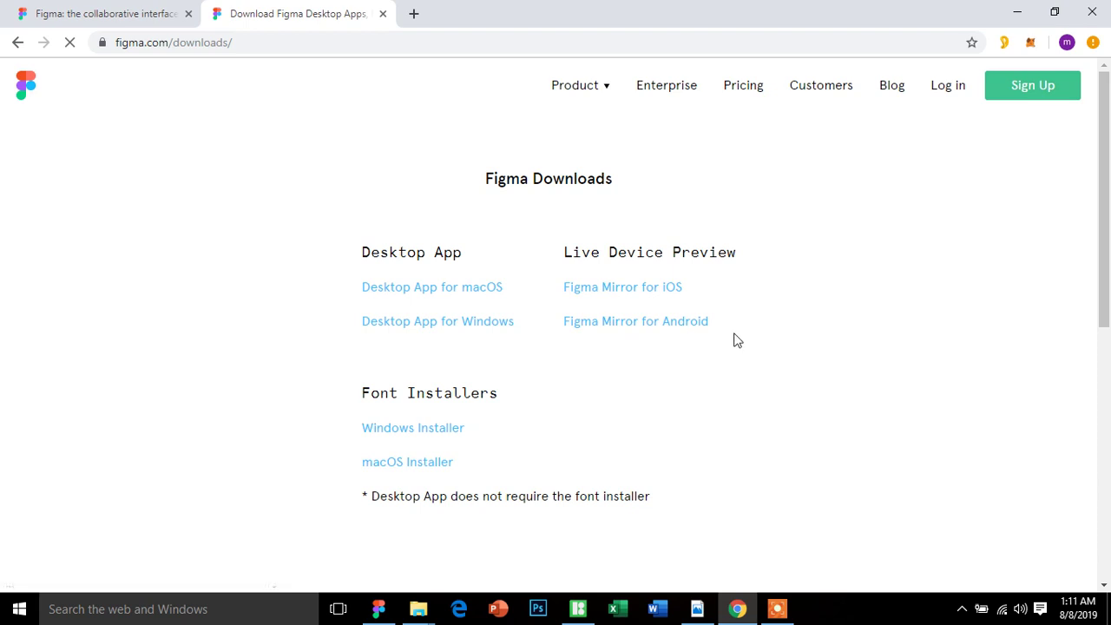
Browse the Downloads page, including Desktop App for Windows, then bring up the Sign Up form.
click(550, 351)
scroll(519, 400, down, 1)
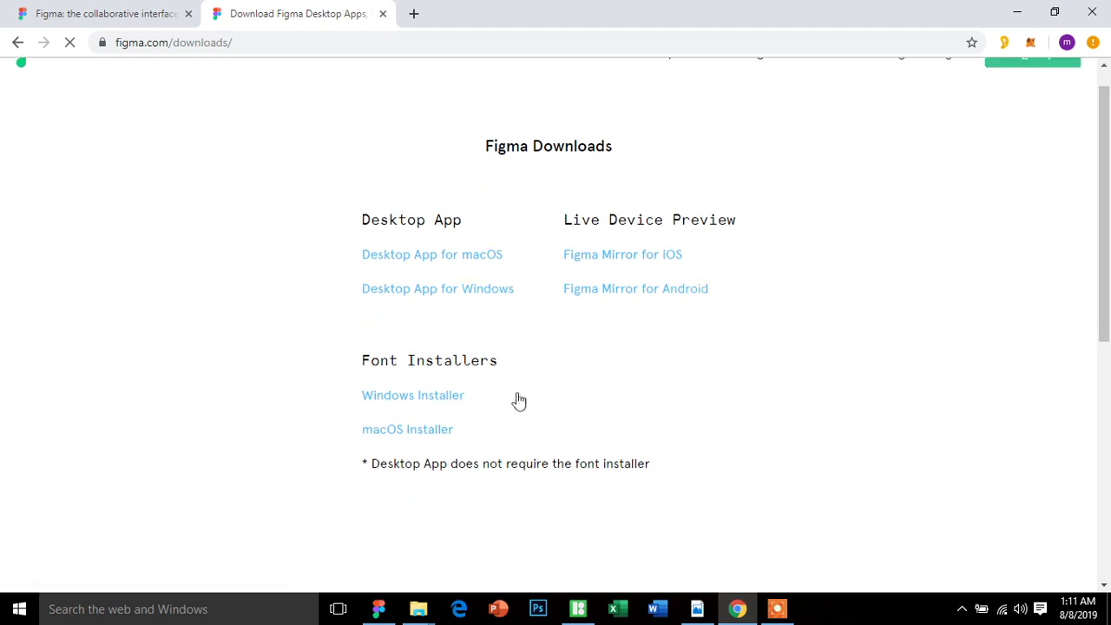
scroll(508, 390, down, 3)
scroll(486, 347, up, 3)
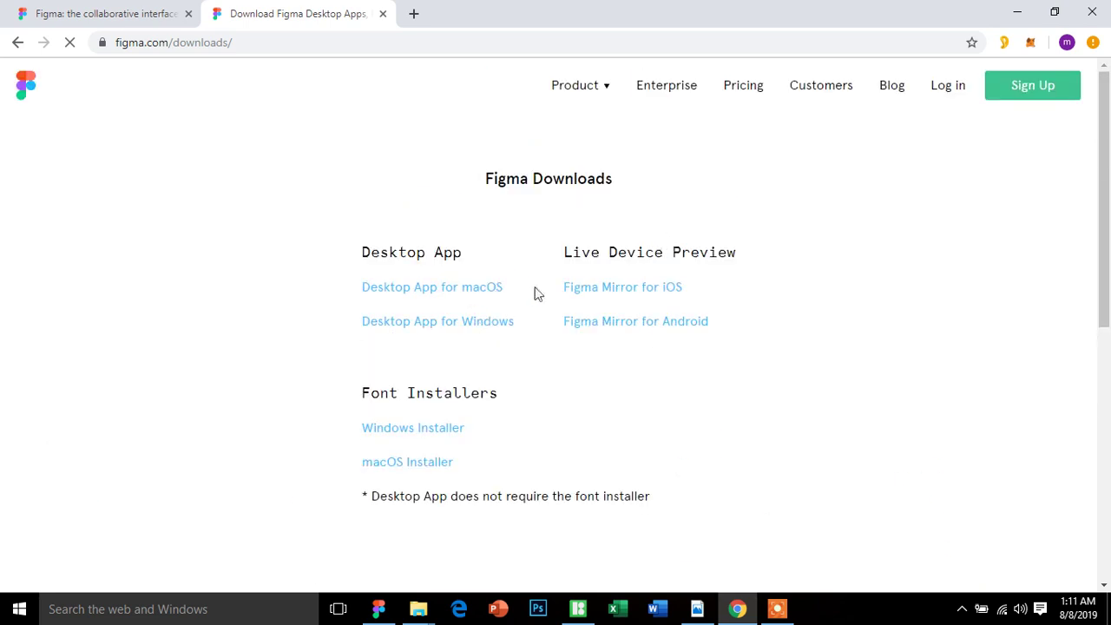
click(482, 328)
click(1008, 86)
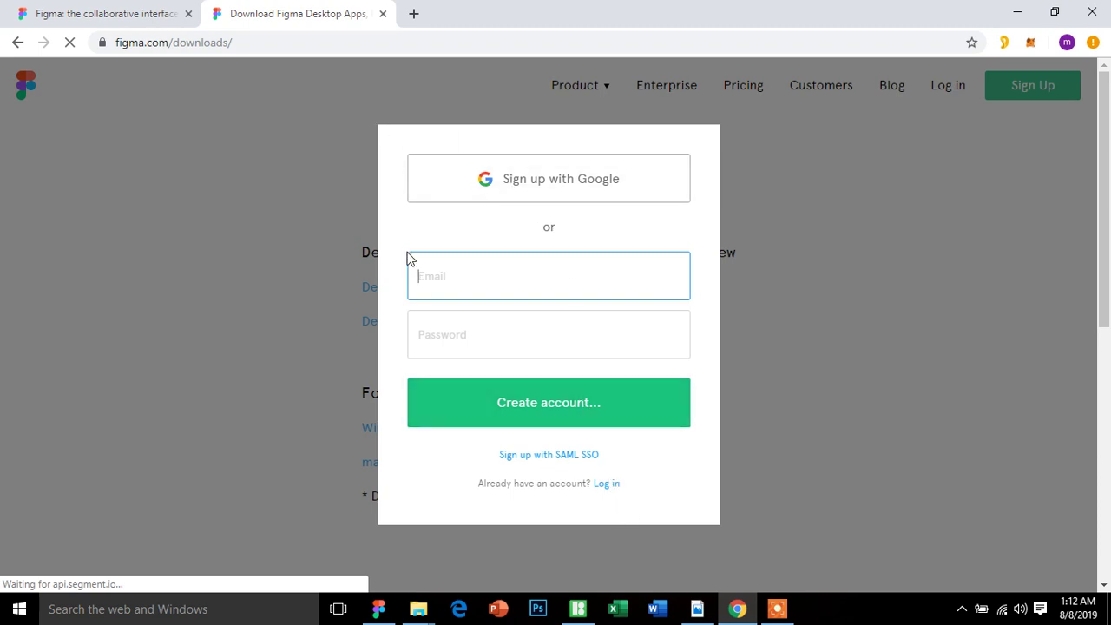
mouse_move(378, 609)
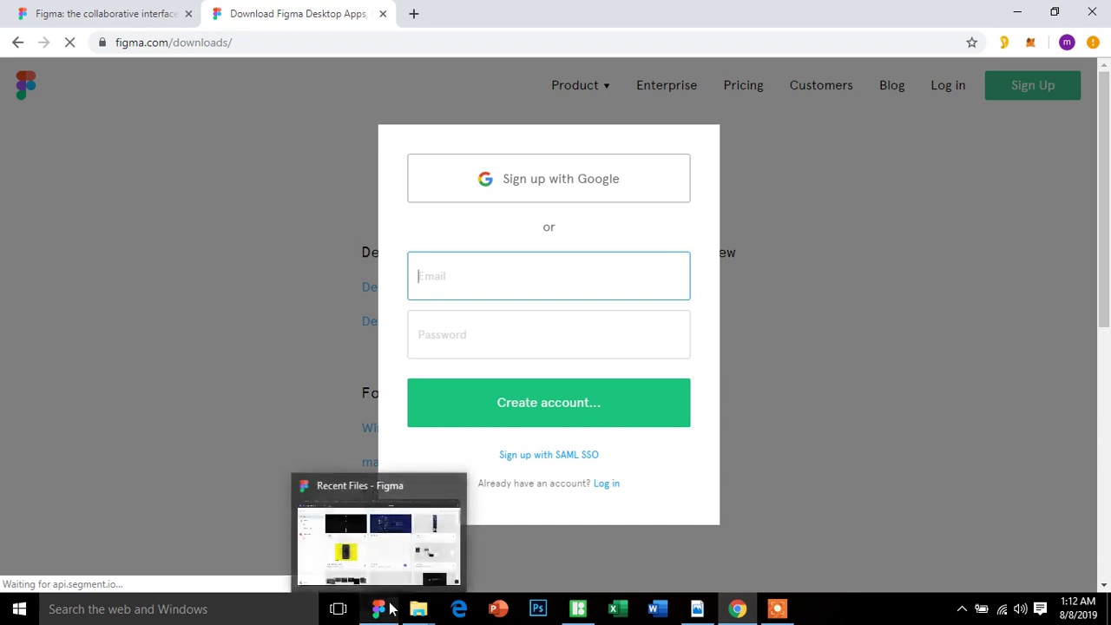
In the Figma desktop app, browse Drafts, Plugins, Deleted Files and Recent, ending on Drafts.
click(390, 610)
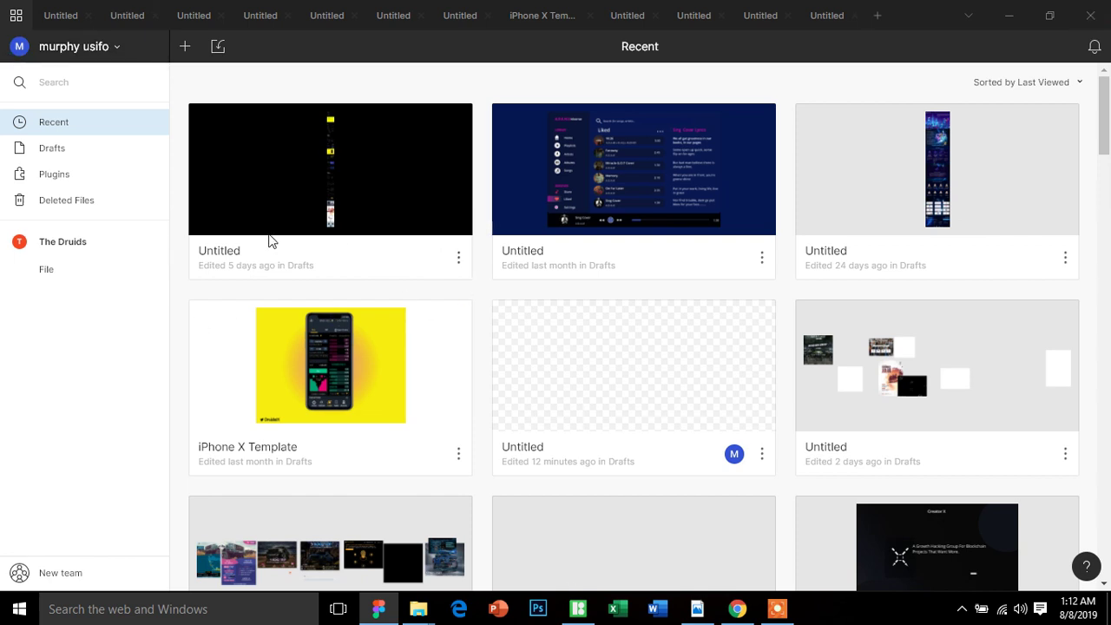
click(57, 151)
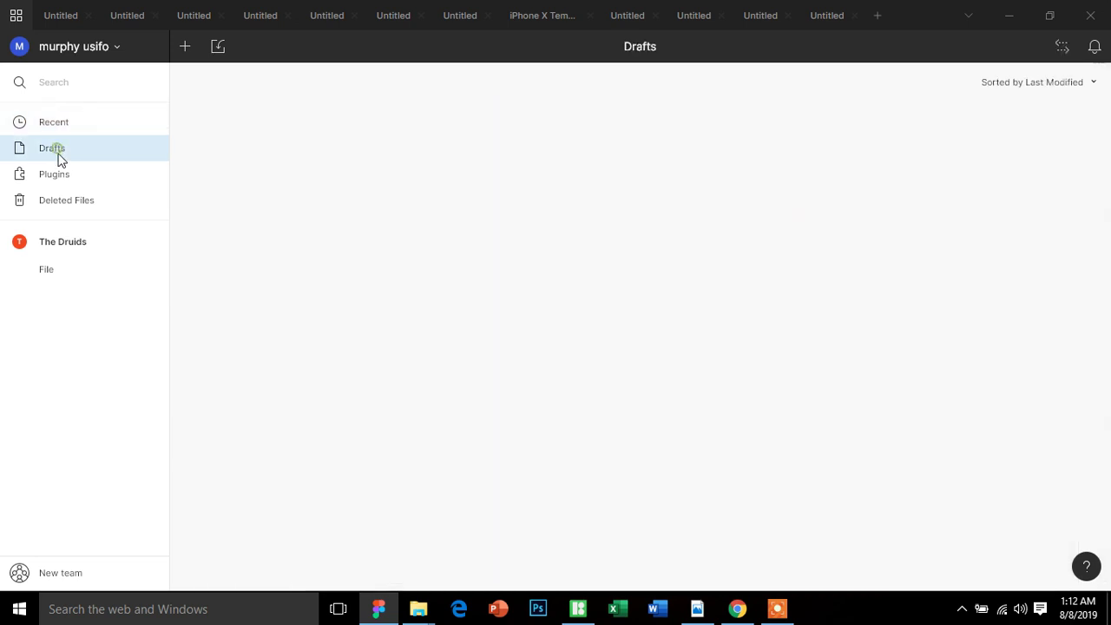
click(56, 173)
click(66, 201)
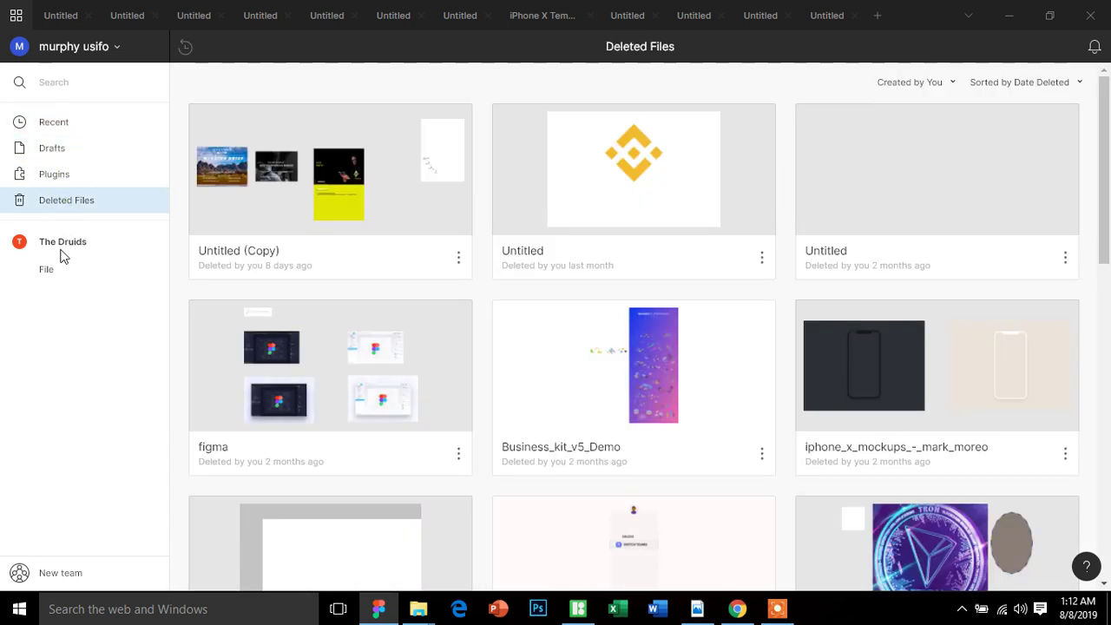
click(61, 120)
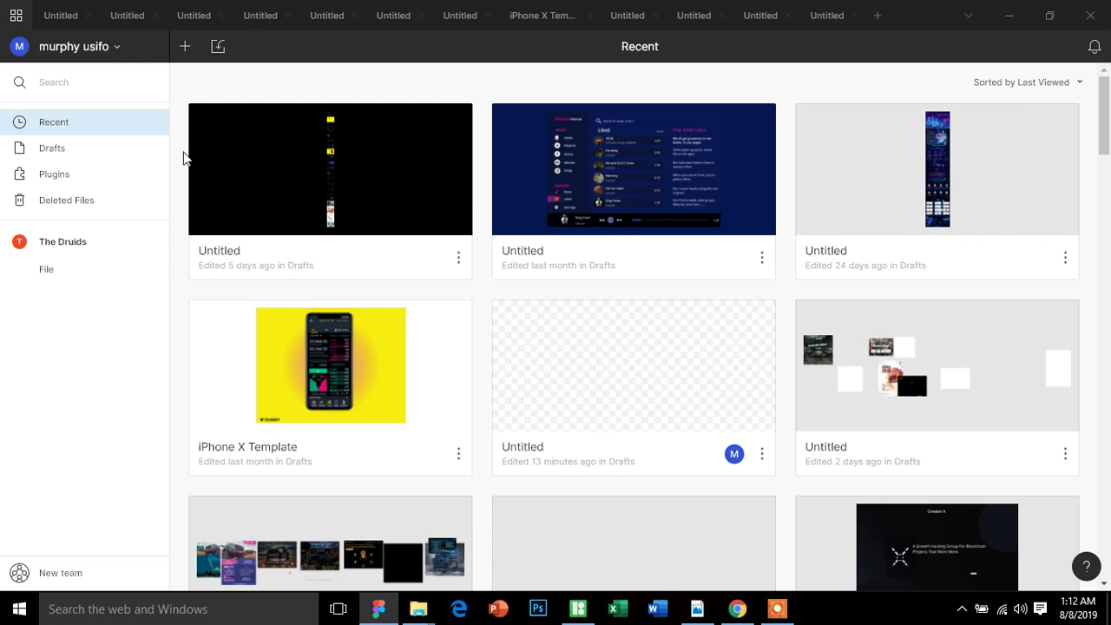
click(82, 151)
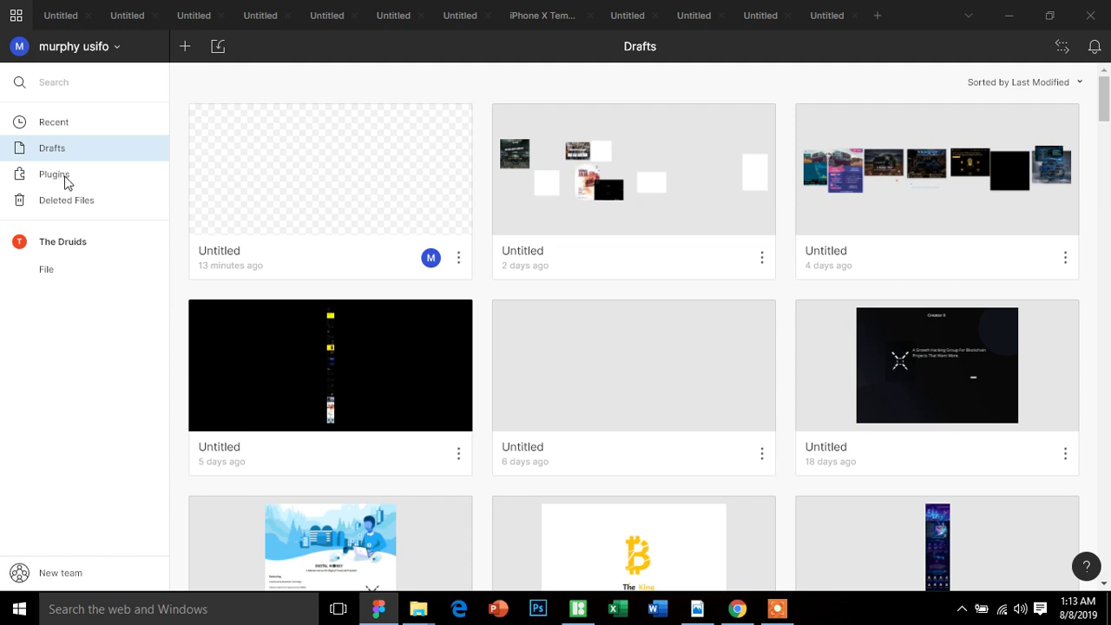
Open the Plugins page and scroll through its Installed and Popular plugin lists.
click(67, 183)
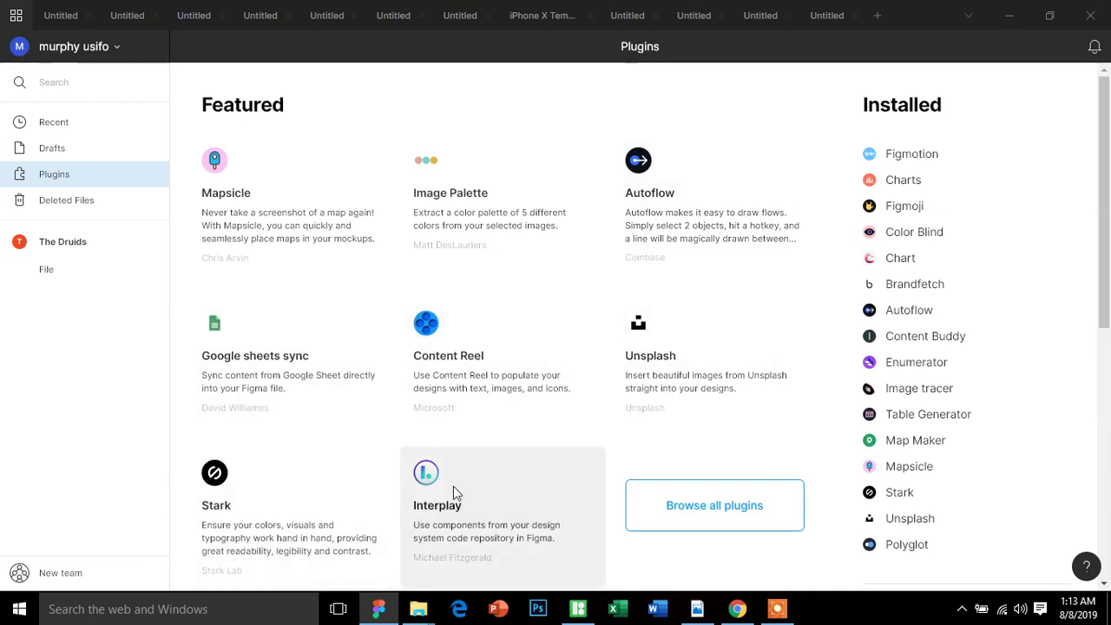
scroll(926, 311, down, 3)
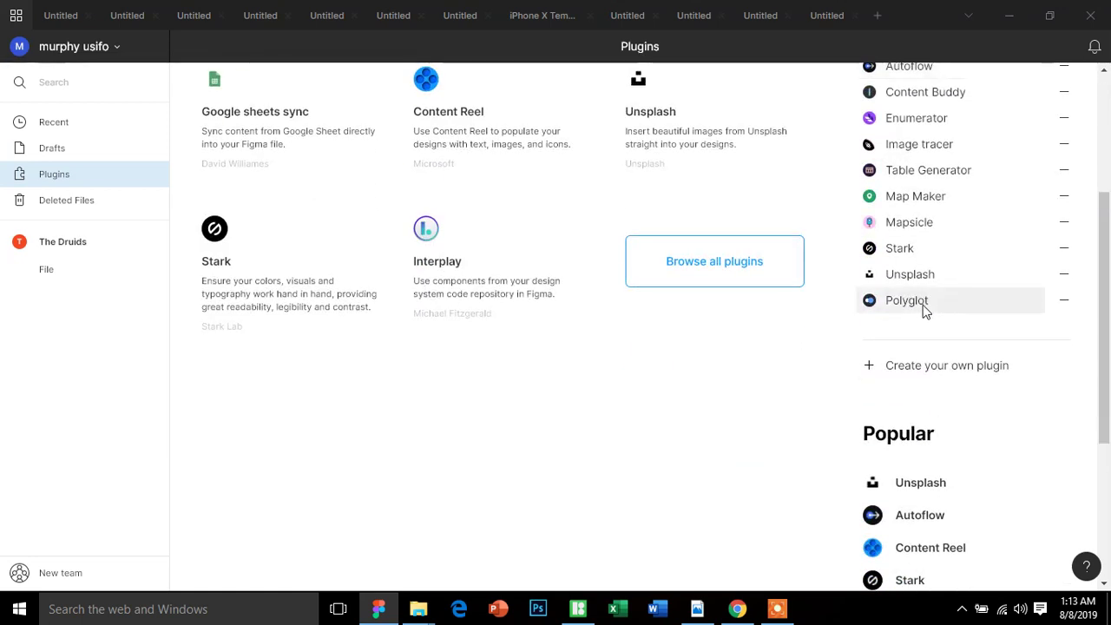
scroll(923, 304, up, 3)
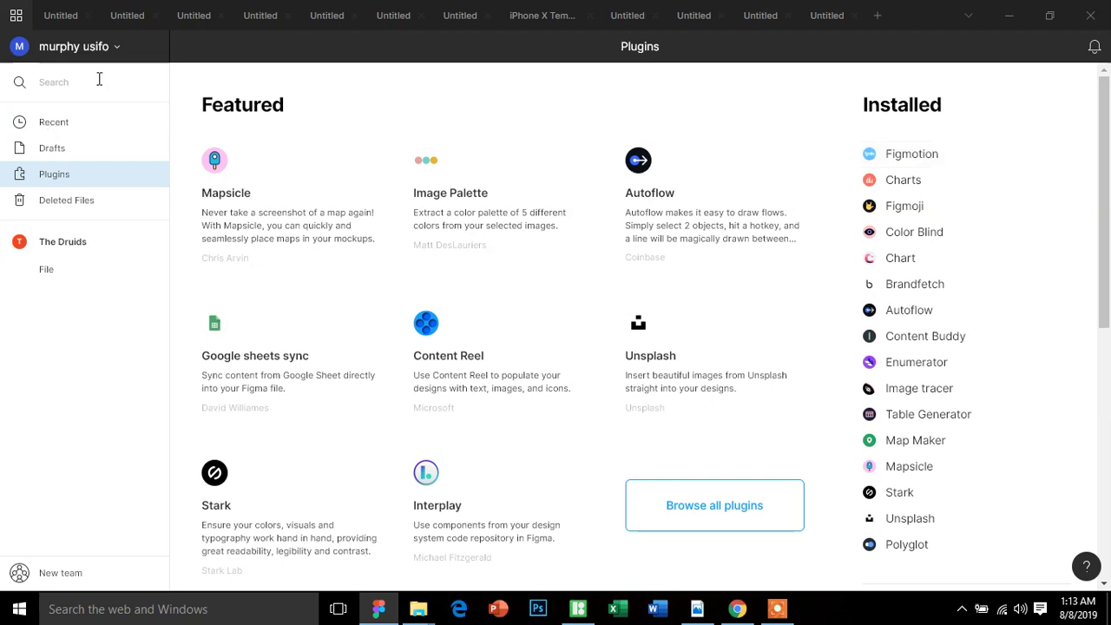
Return to Recent files and create a new Untitled design file.
click(42, 127)
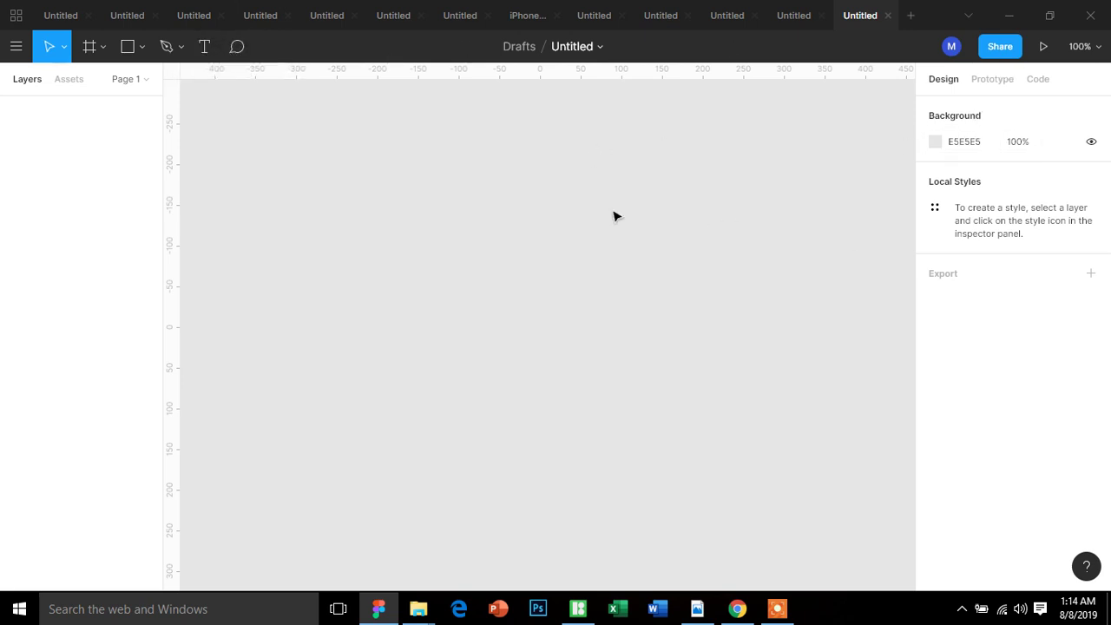
Set the canvas background colour to dark blue 005F95 and close the colour picker.
click(936, 143)
click(856, 199)
mouse_move(856, 199)
mouse_down()
mouse_move(922, 291)
mouse_move(905, 356)
mouse_up()
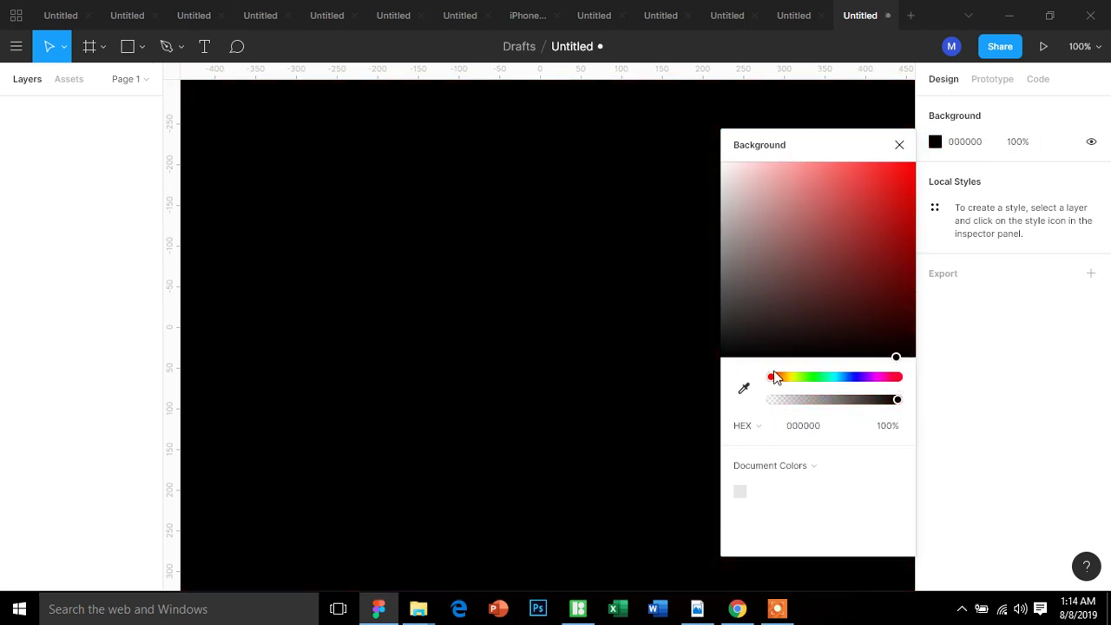
drag(772, 381, 842, 397)
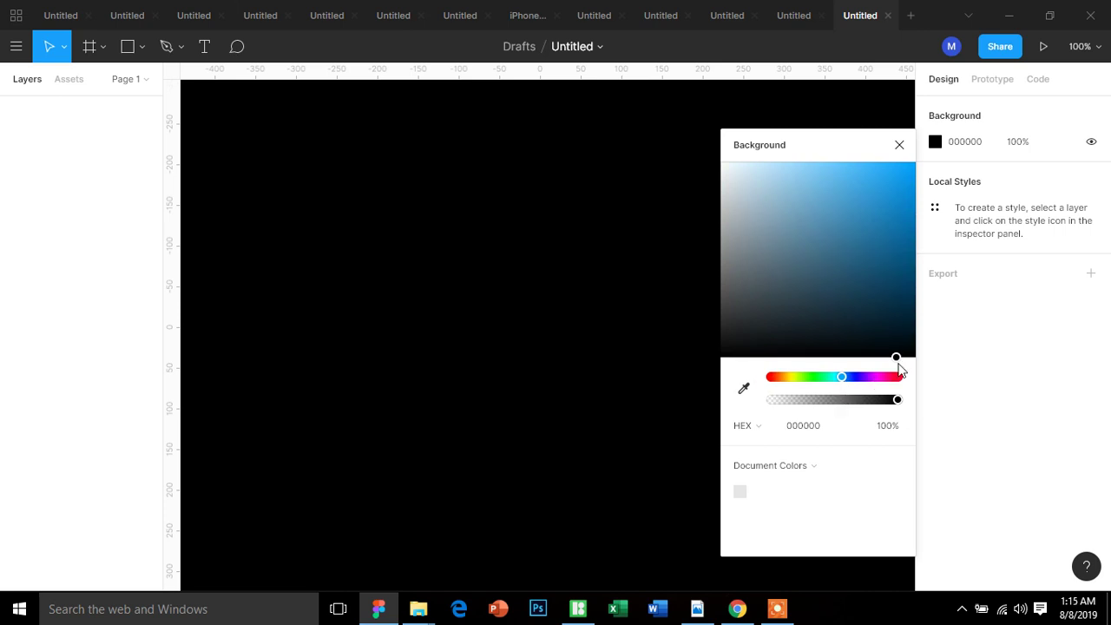
mouse_move(898, 356)
mouse_down()
mouse_move(869, 157)
mouse_move(911, 163)
mouse_move(940, 358)
mouse_move(937, 261)
mouse_move(919, 243)
mouse_up()
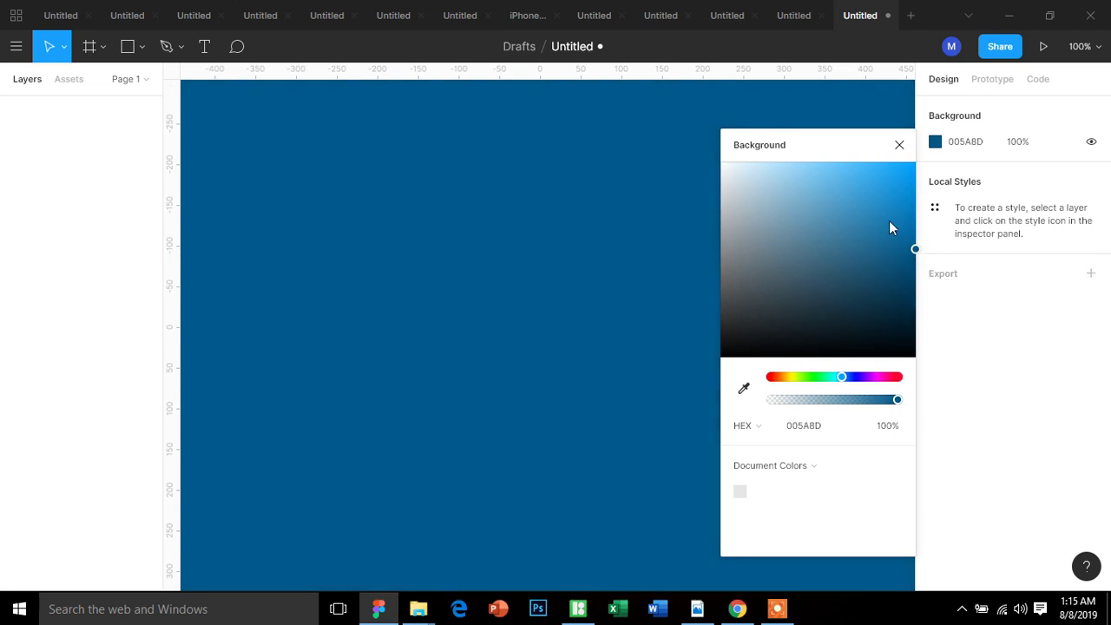
click(904, 146)
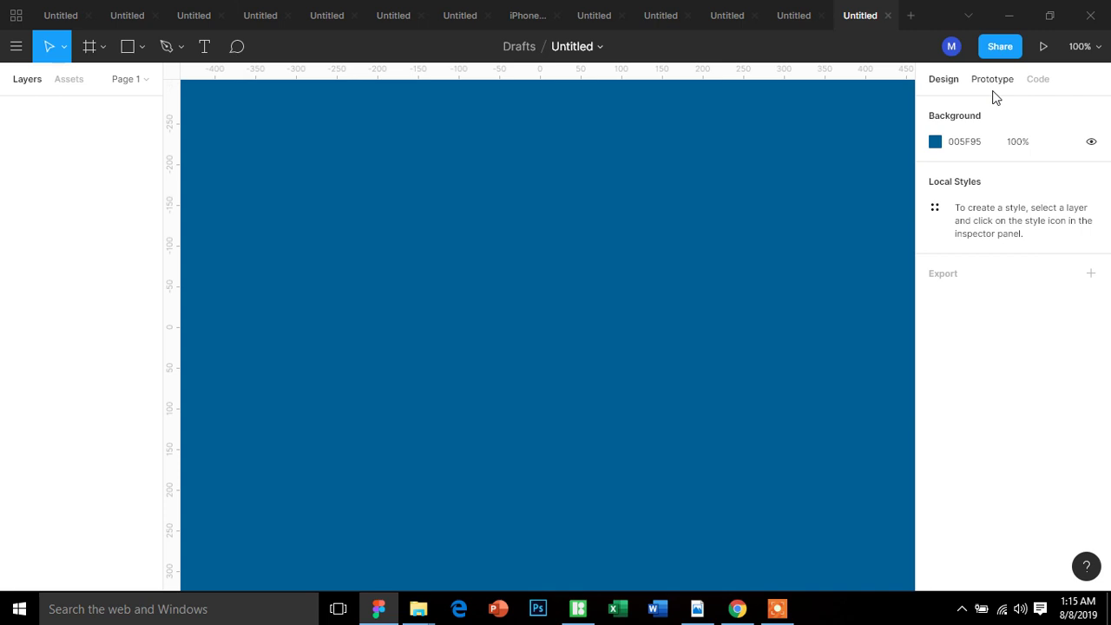
Set the prototype device to iPhone X and view the canvas CSS showing background #005F95.
click(992, 87)
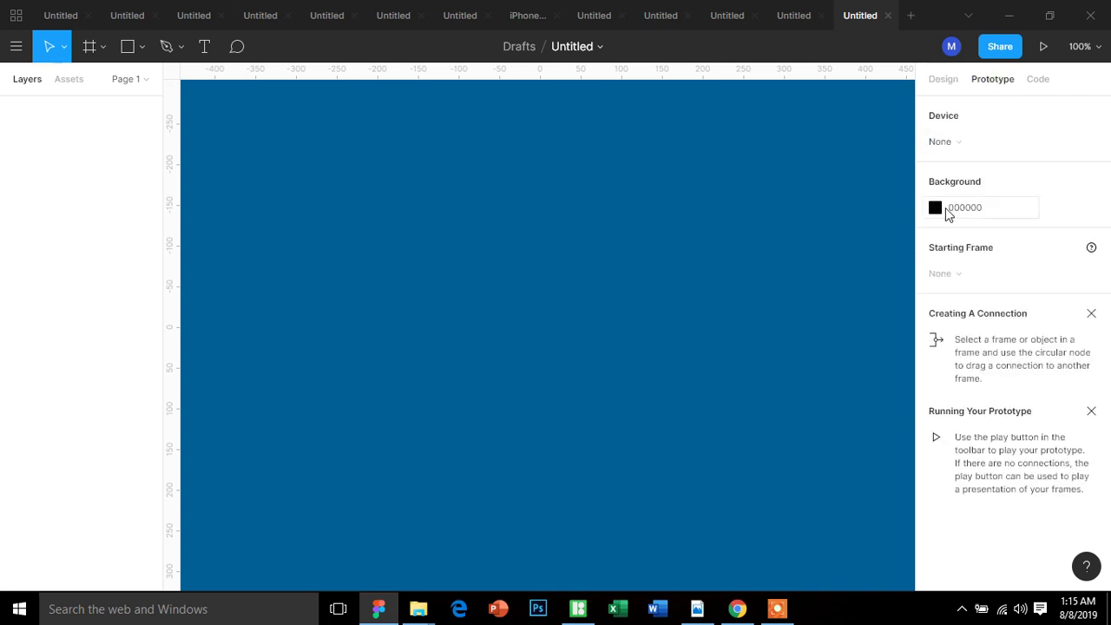
click(945, 143)
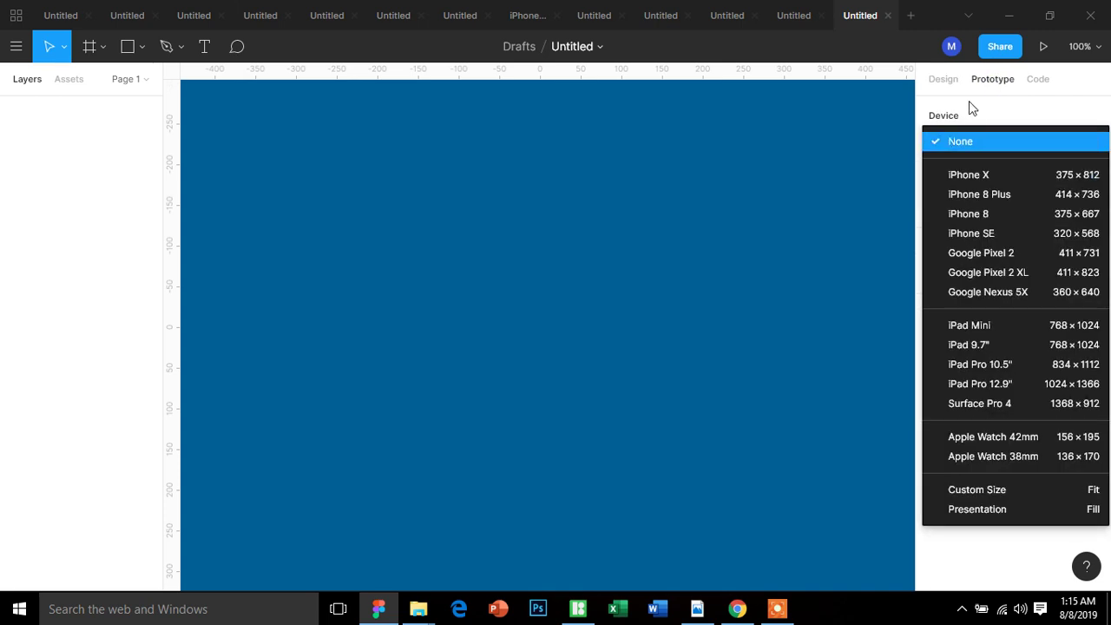
click(968, 174)
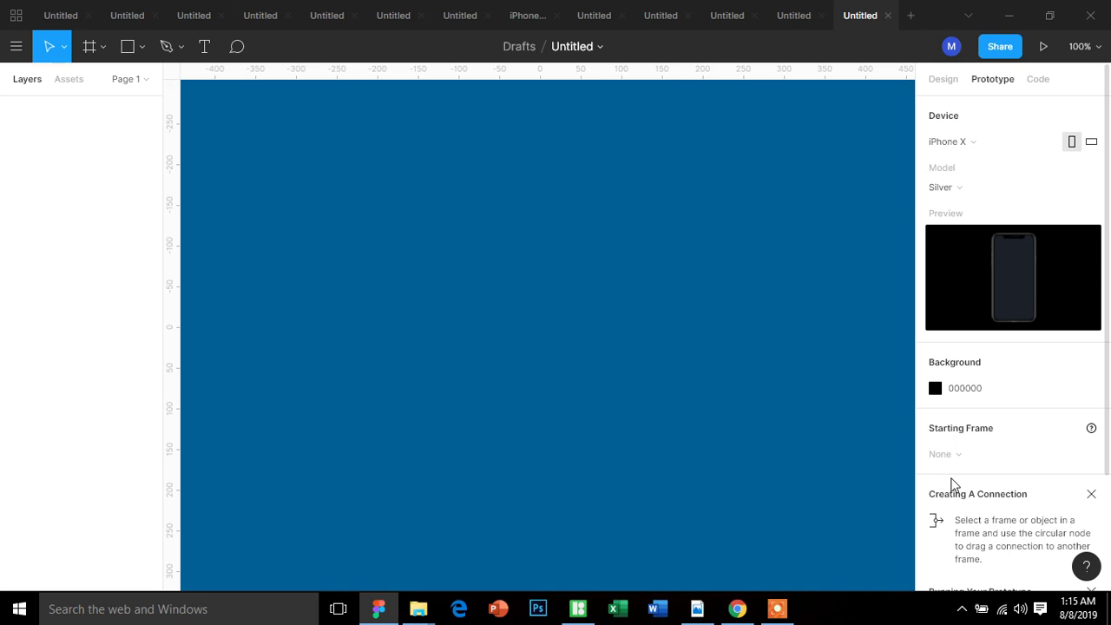
scroll(955, 482, down, 3)
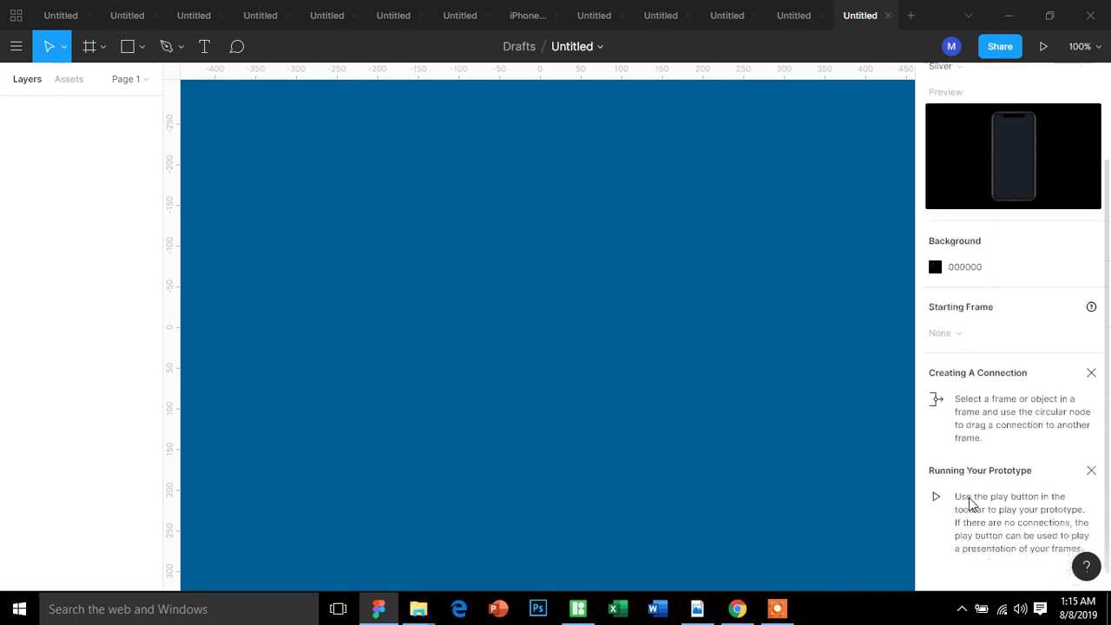
scroll(955, 204, up, 3)
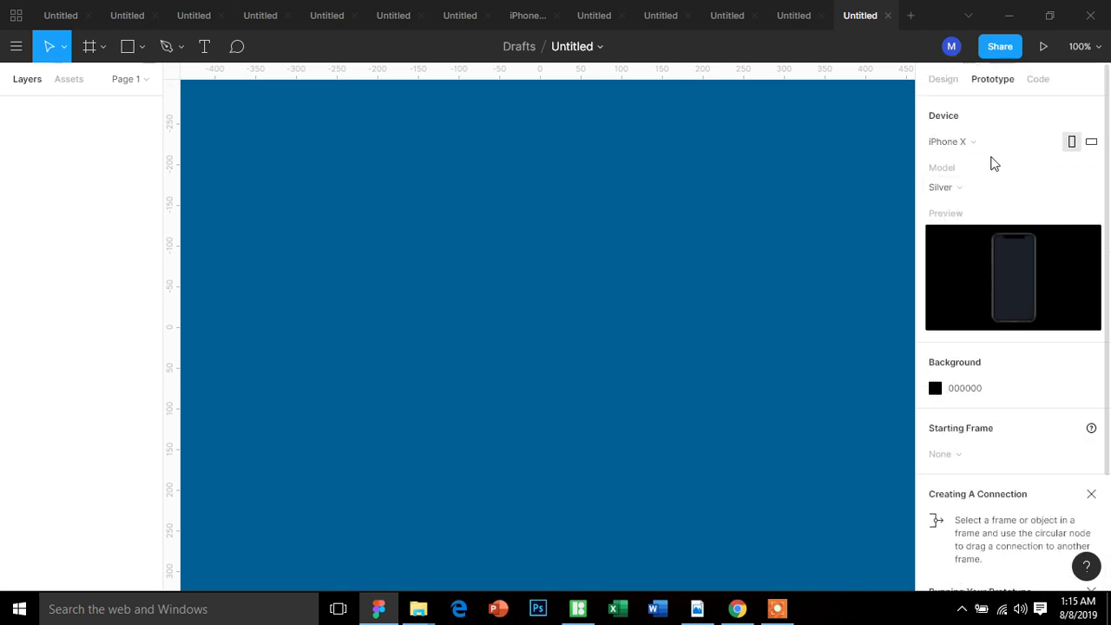
click(1037, 80)
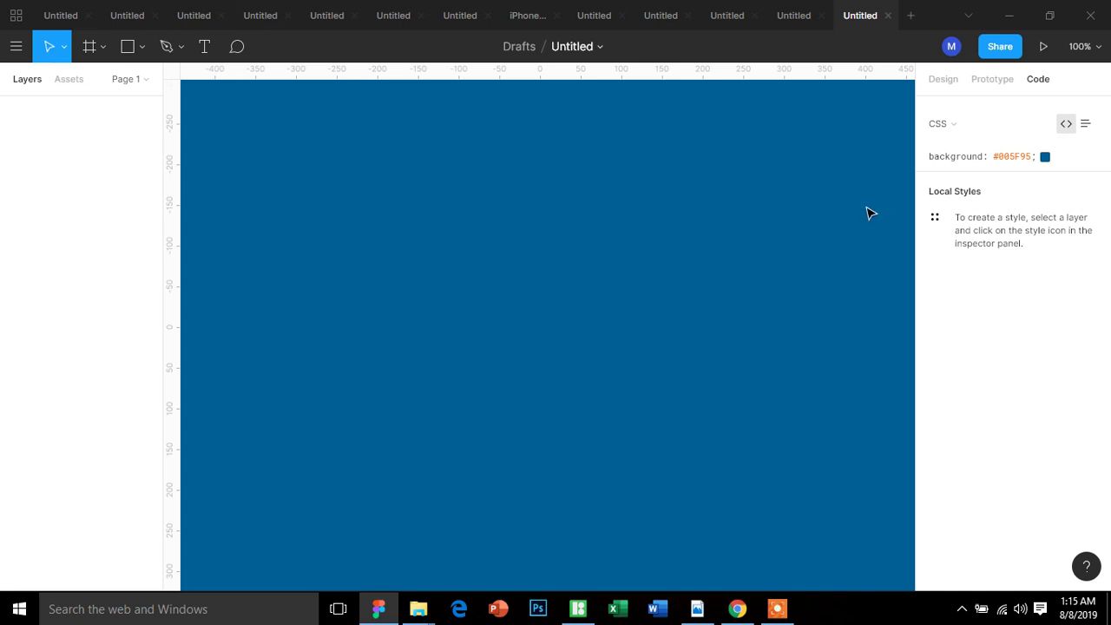
click(941, 124)
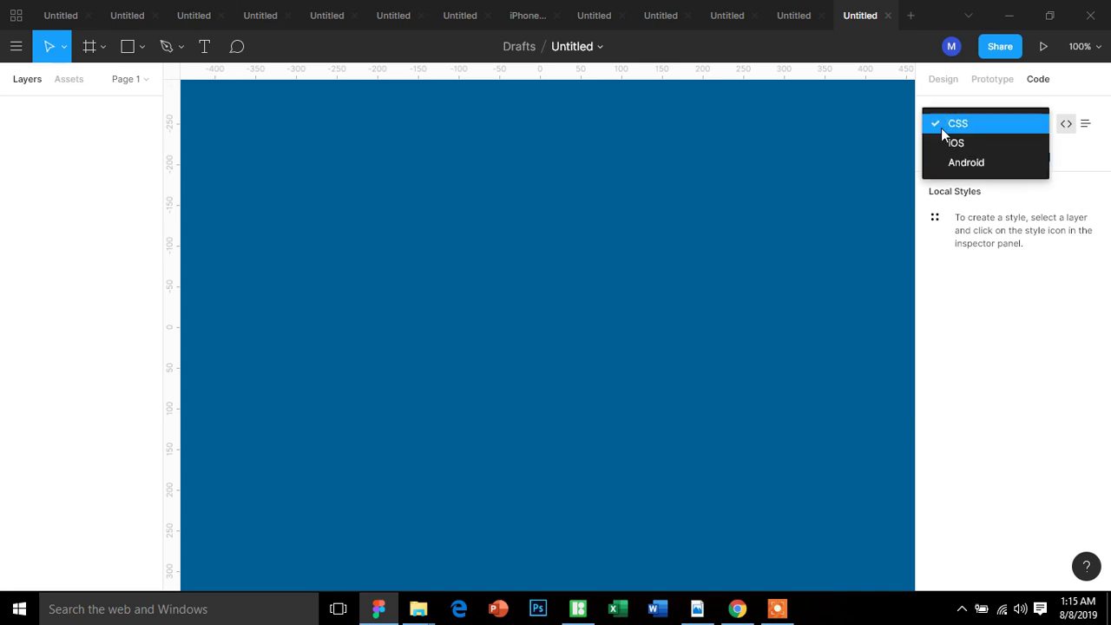
click(943, 145)
click(954, 123)
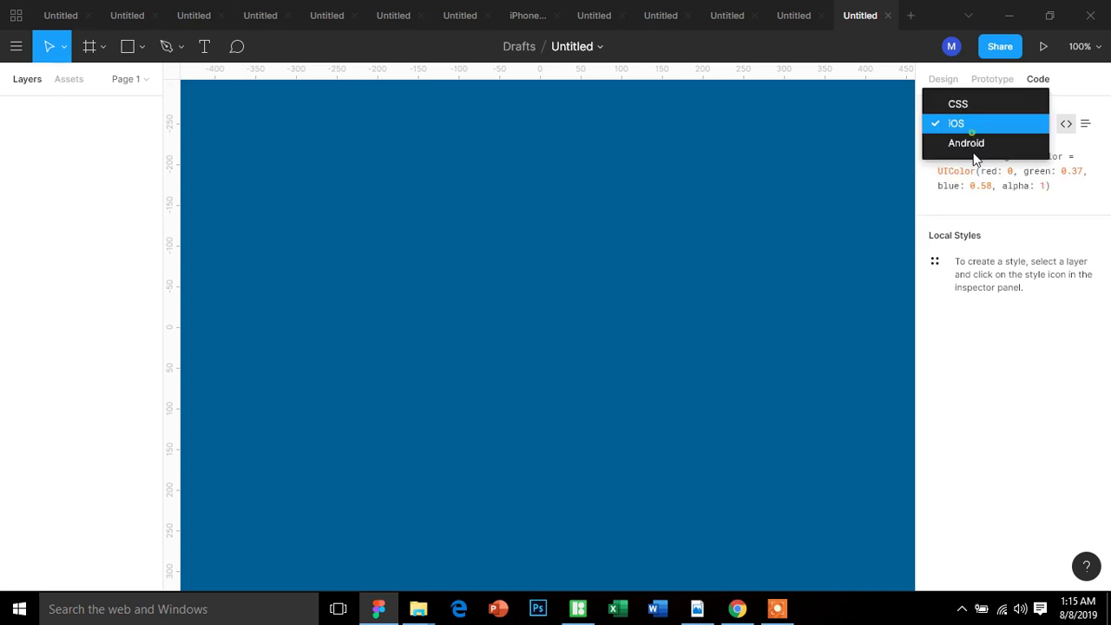
click(989, 143)
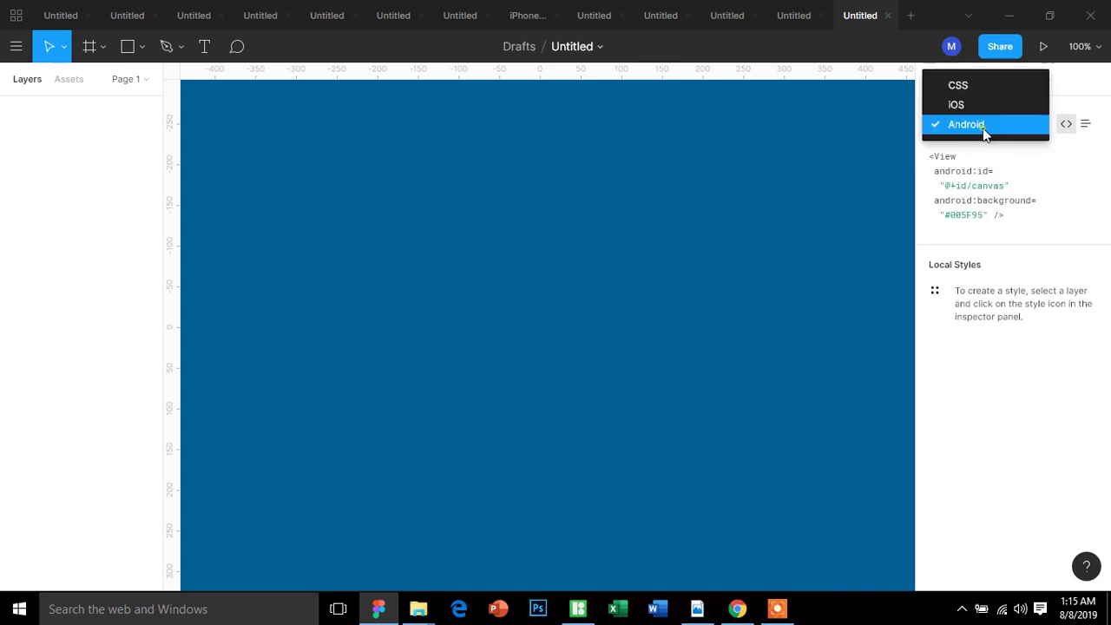
click(974, 87)
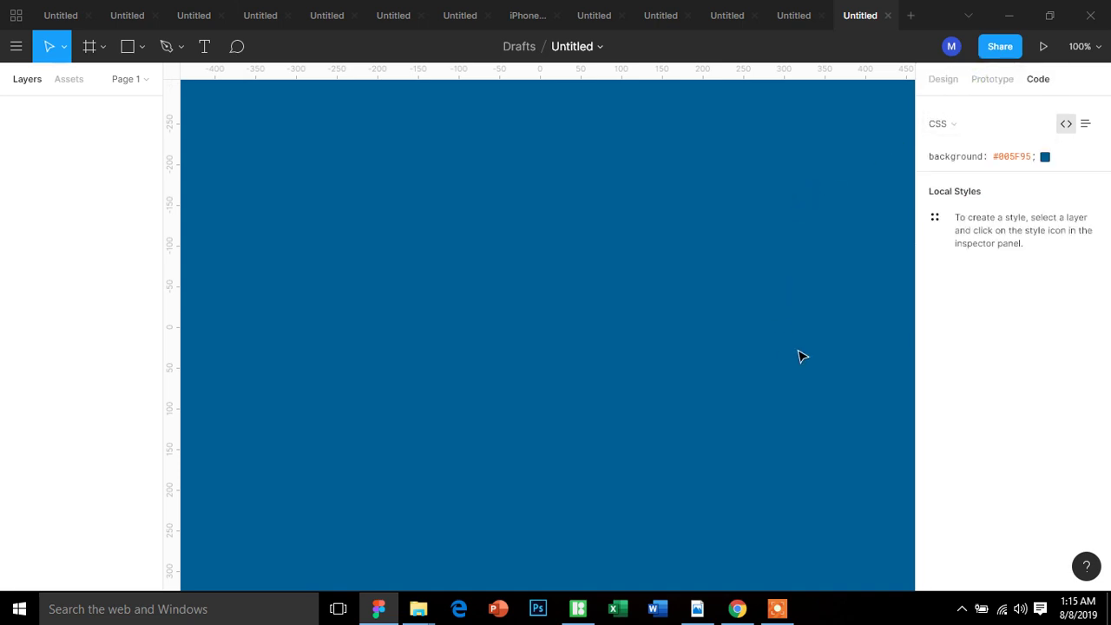
Draw a 641×549 white frame on the blue canvas.
key(f)
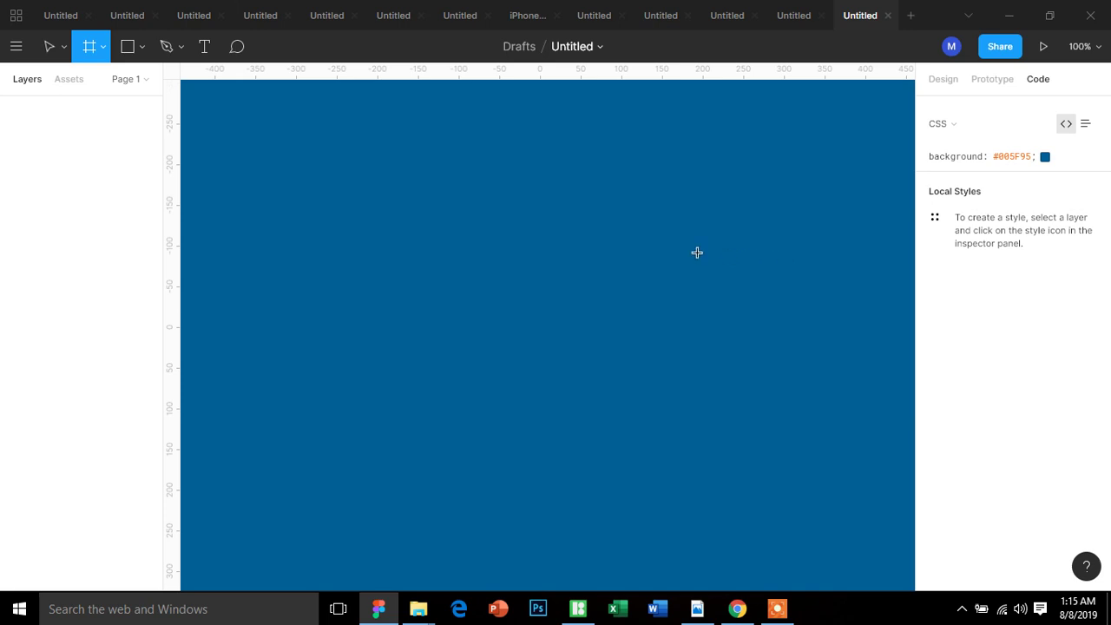
mouse_move(315, 157)
mouse_down()
mouse_move(325, 483)
mouse_move(838, 580)
mouse_up()
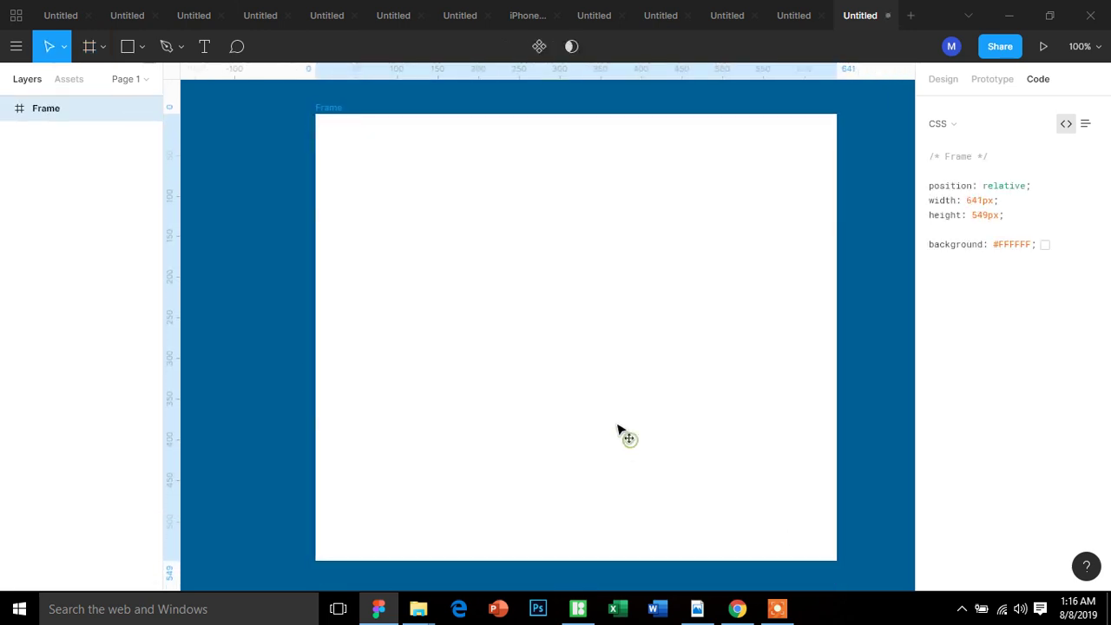
scroll(618, 434, right, 2)
Draw a 473×309 rectangle inside the frame and fill it solid black, 000000.
key(r)
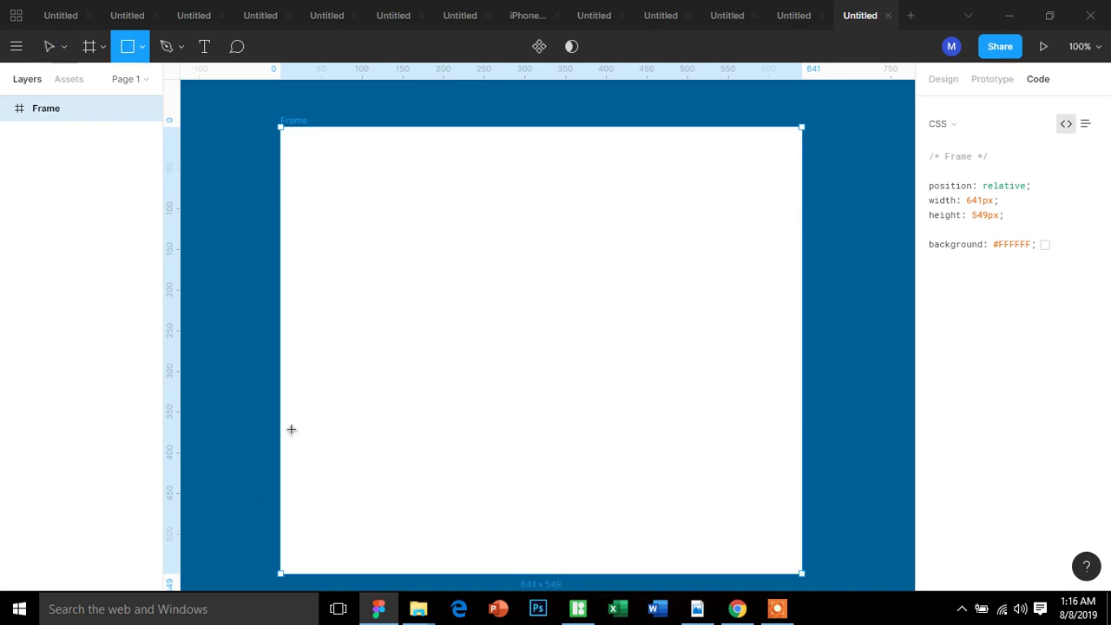
mouse_move(355, 195)
mouse_down()
mouse_move(690, 427)
mouse_move(739, 446)
mouse_up()
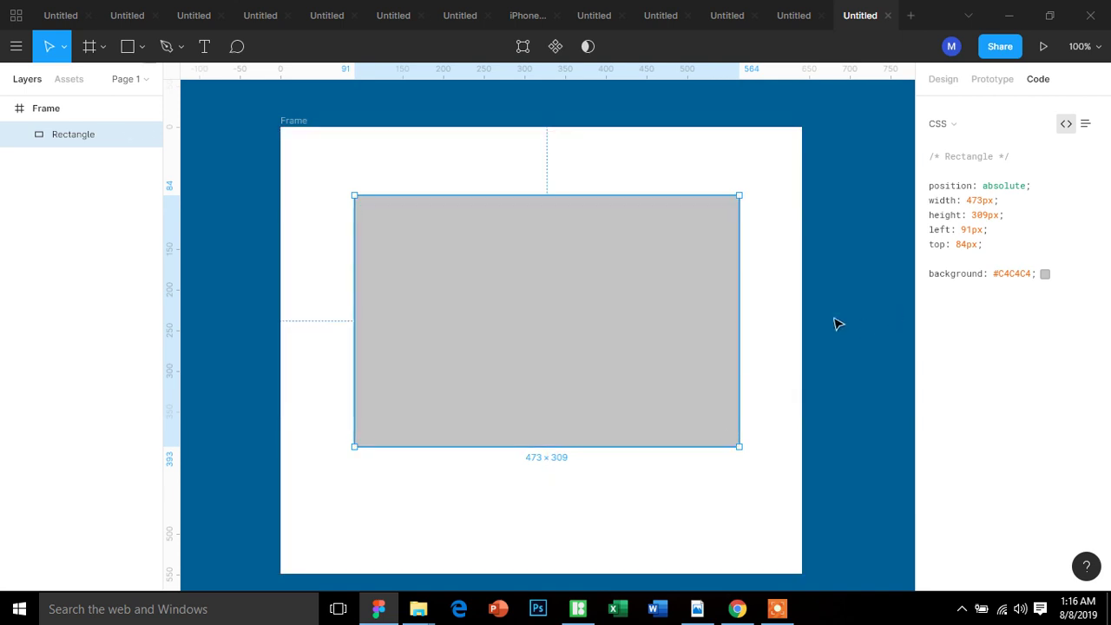
click(944, 82)
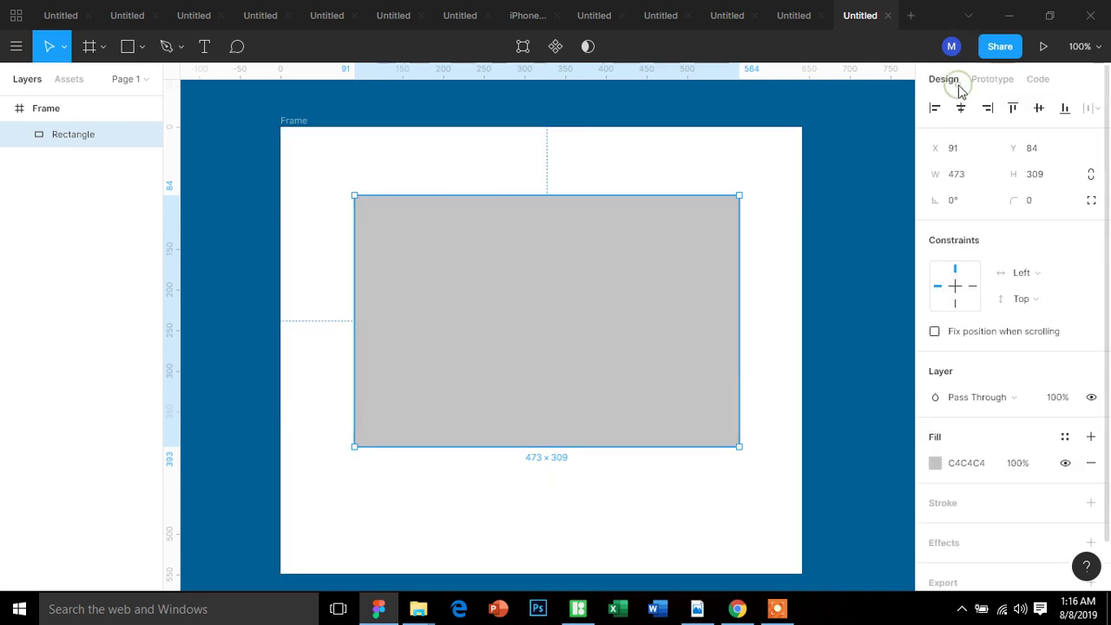
click(935, 462)
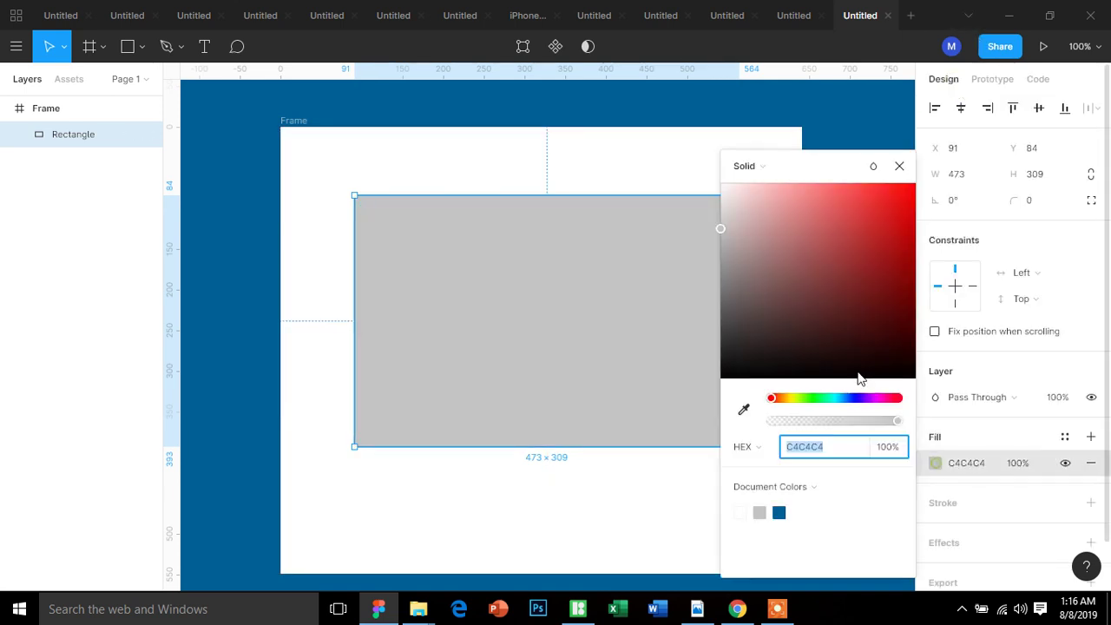
drag(818, 278, 962, 426)
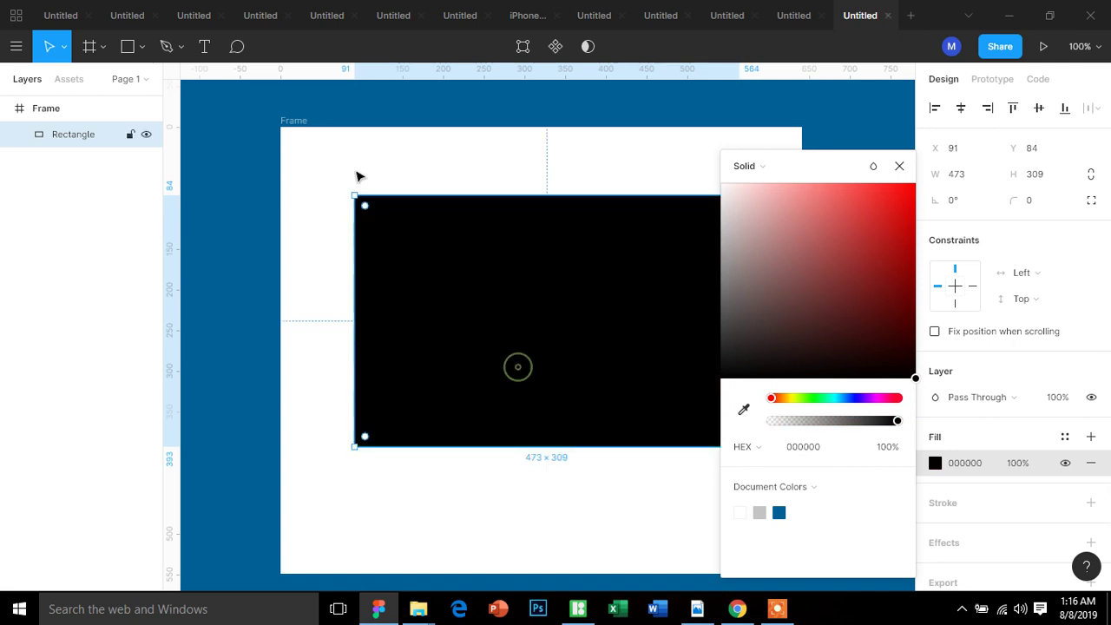
Add a 'Druids Academy' text layer on the black rectangle and colour it white (#FFFFFF).
click(205, 46)
click(450, 255)
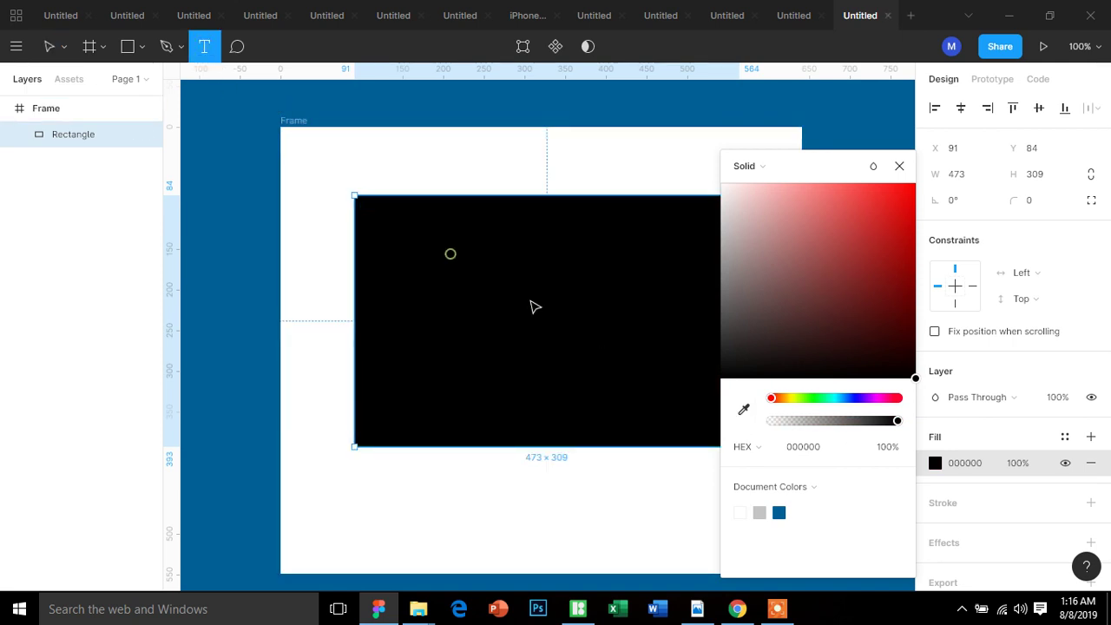
text(D)
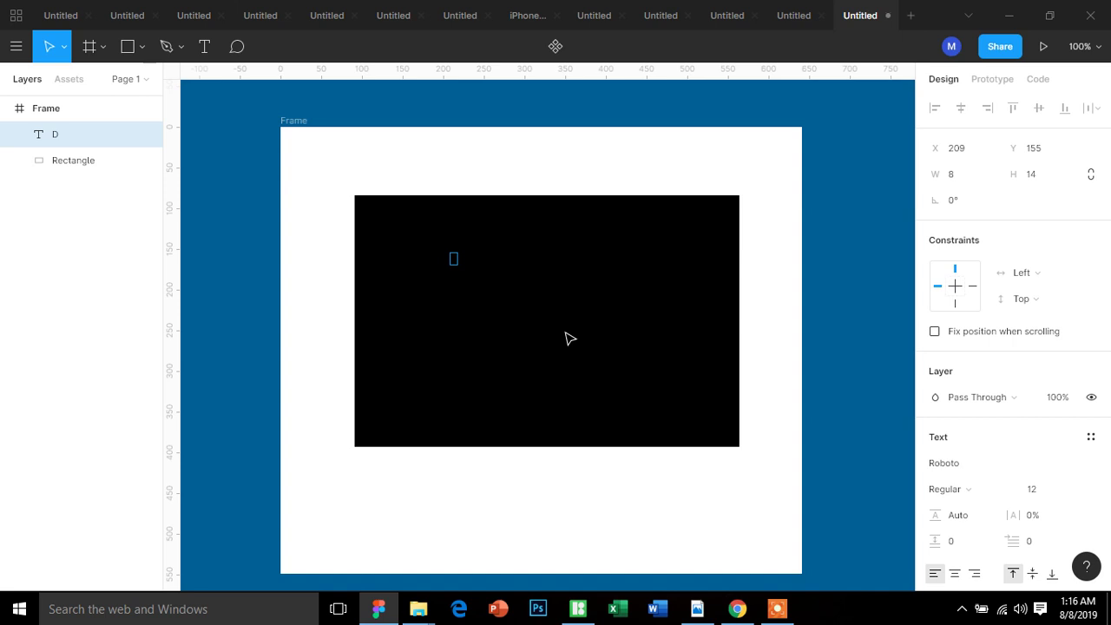
text(ruids)
text( Academ)
text(y)
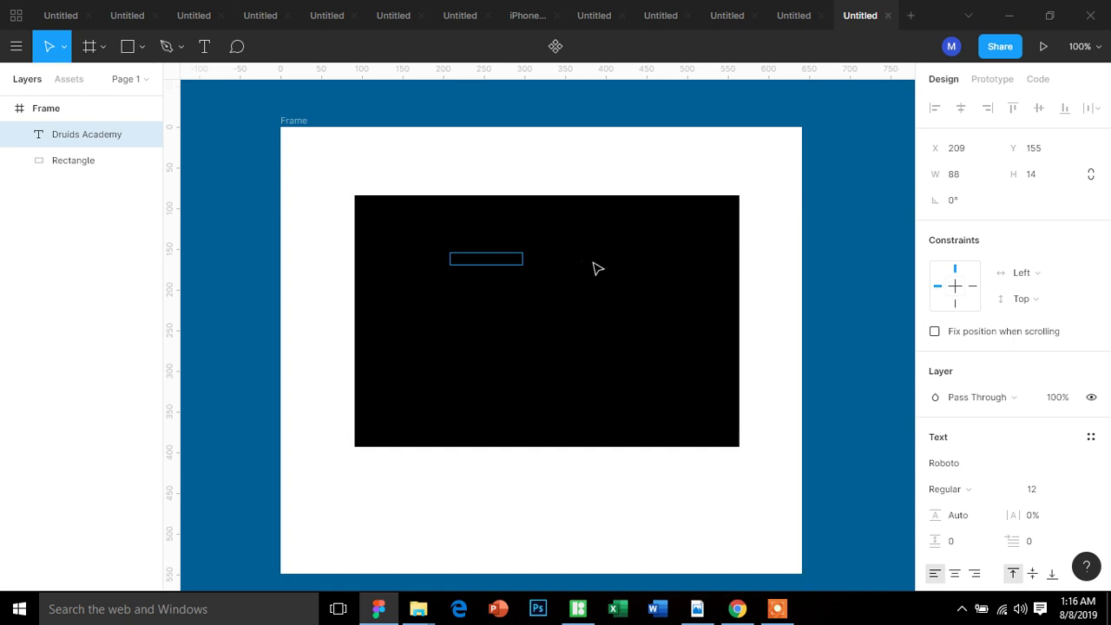
key(Escape)
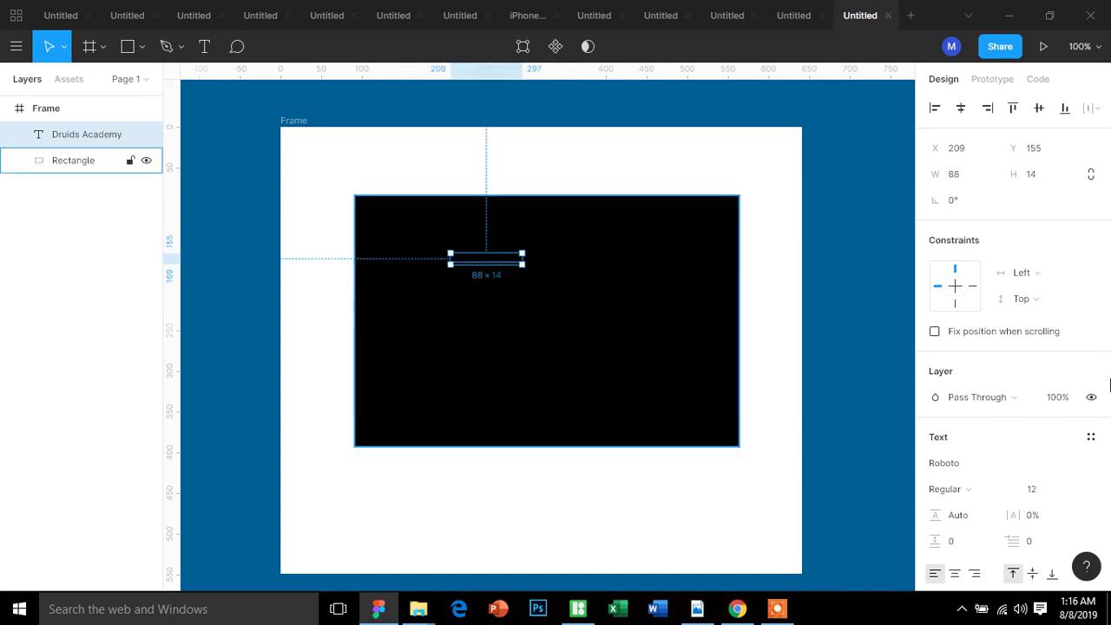
scroll(1007, 347, down, 4)
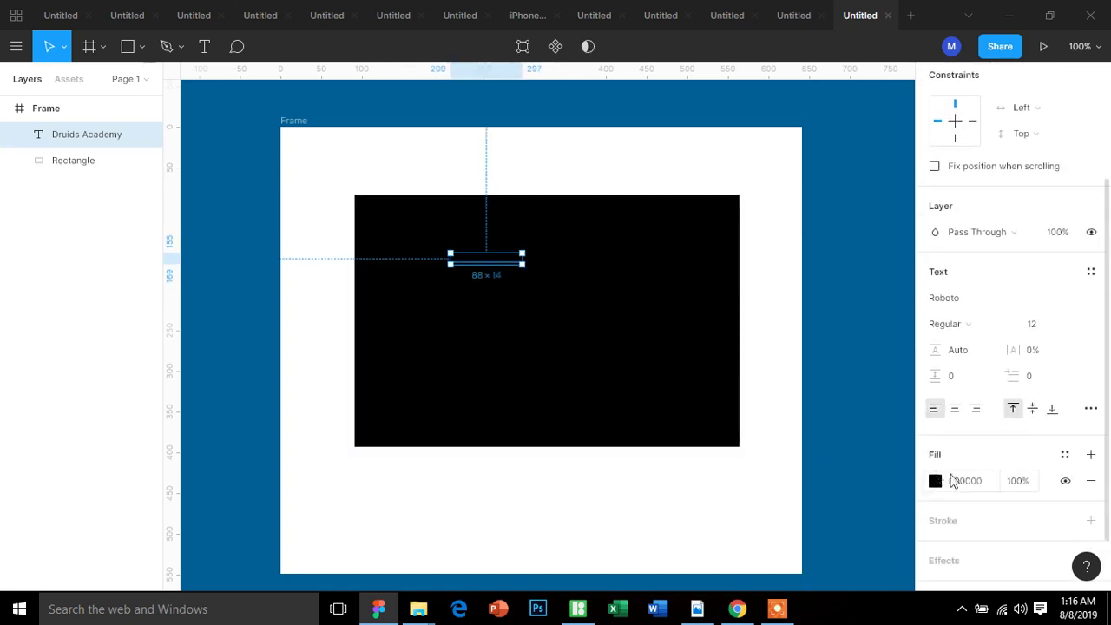
click(936, 481)
text(ffffff)
key(Return)
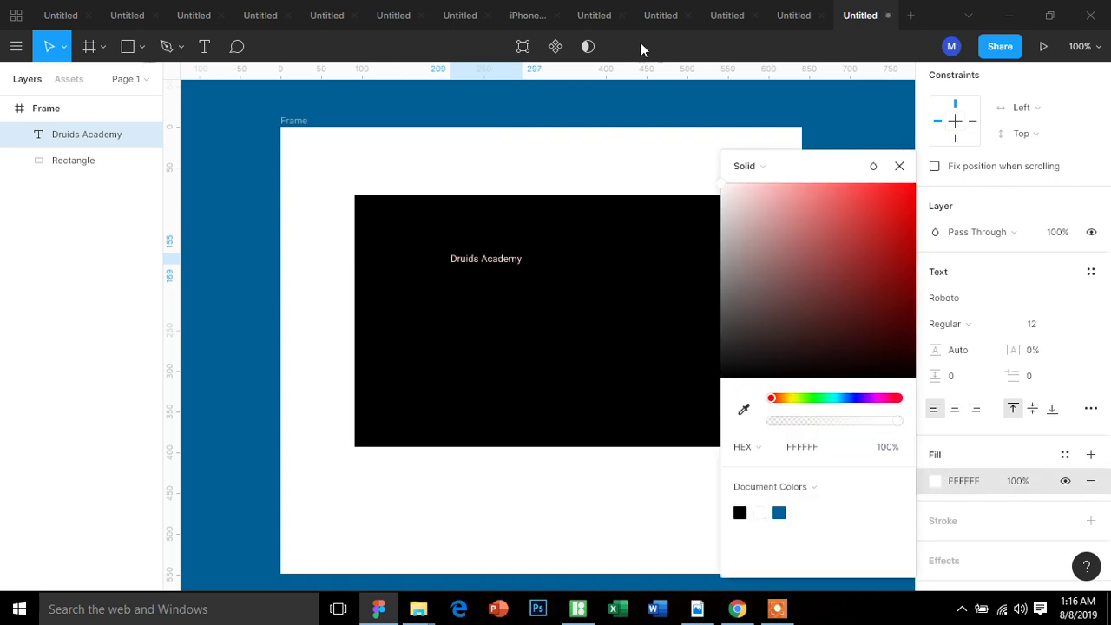
Set the title to font size 60, centre it across the rectangle, then select both layers.
drag(512, 265, 610, 315)
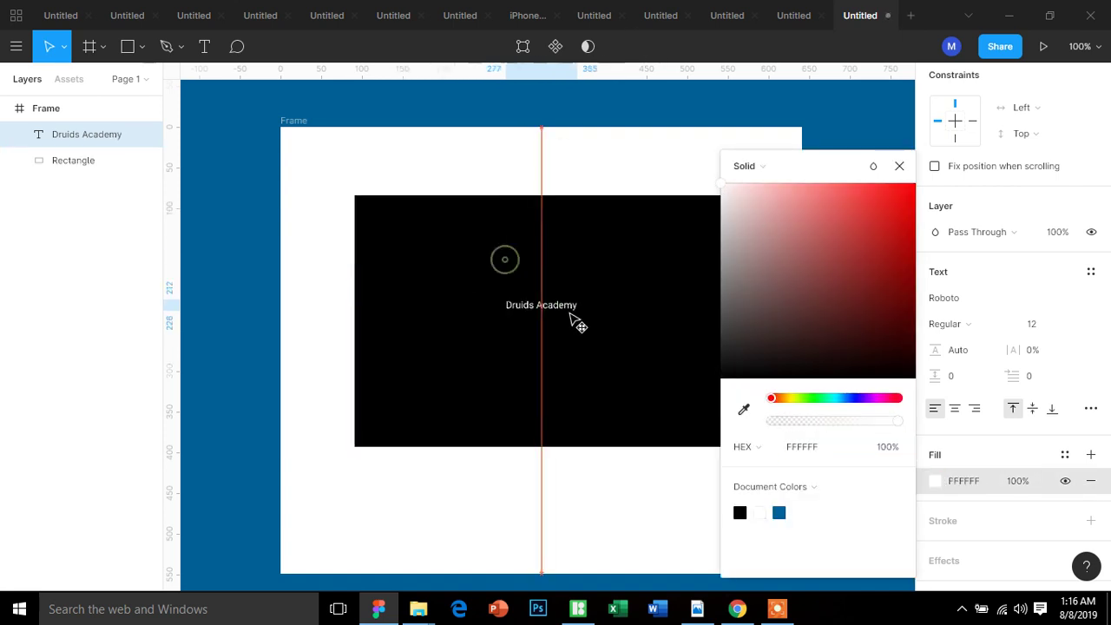
click(1031, 323)
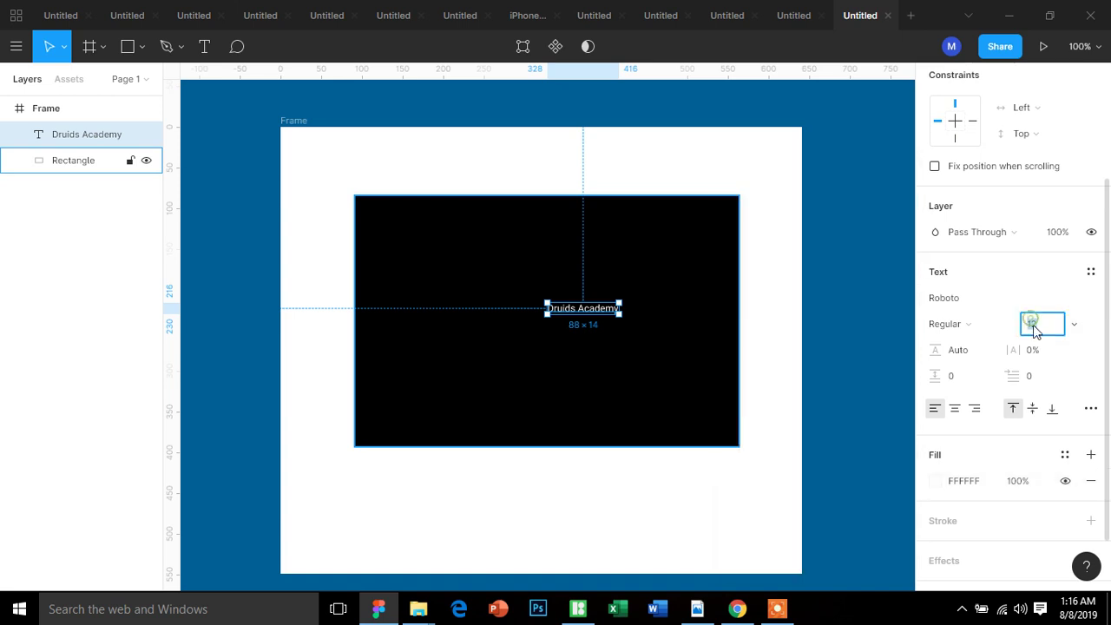
text(60)
key(Return)
mouse_move(596, 336)
mouse_down()
mouse_move(438, 323)
mouse_move(432, 334)
mouse_move(422, 322)
mouse_up()
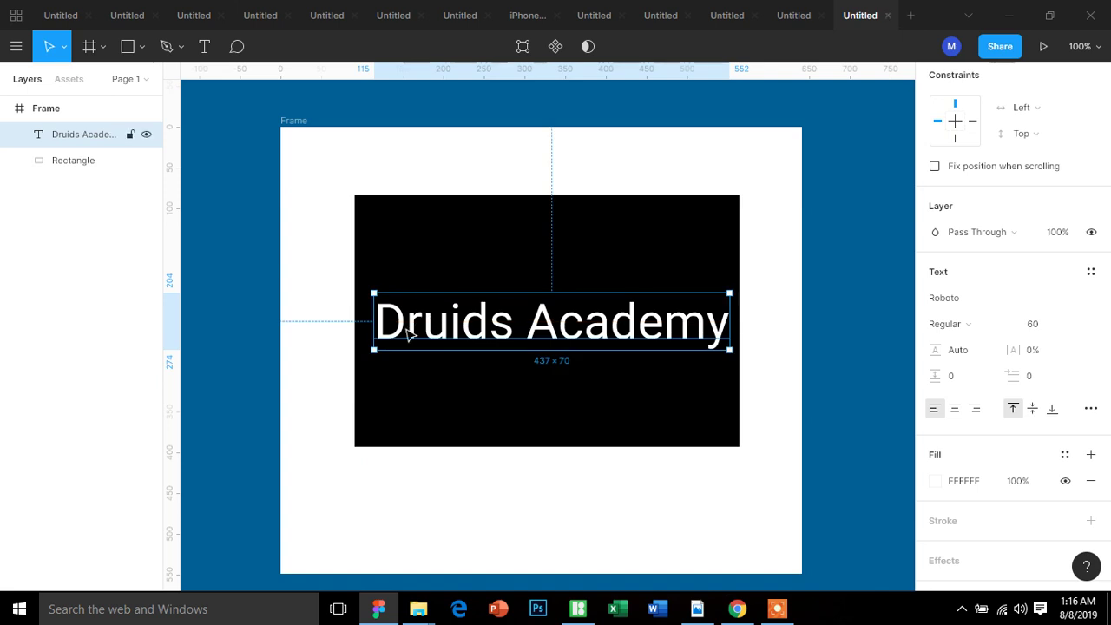
mouse_move(313, 150)
mouse_down()
mouse_move(784, 480)
mouse_move(769, 501)
mouse_up()
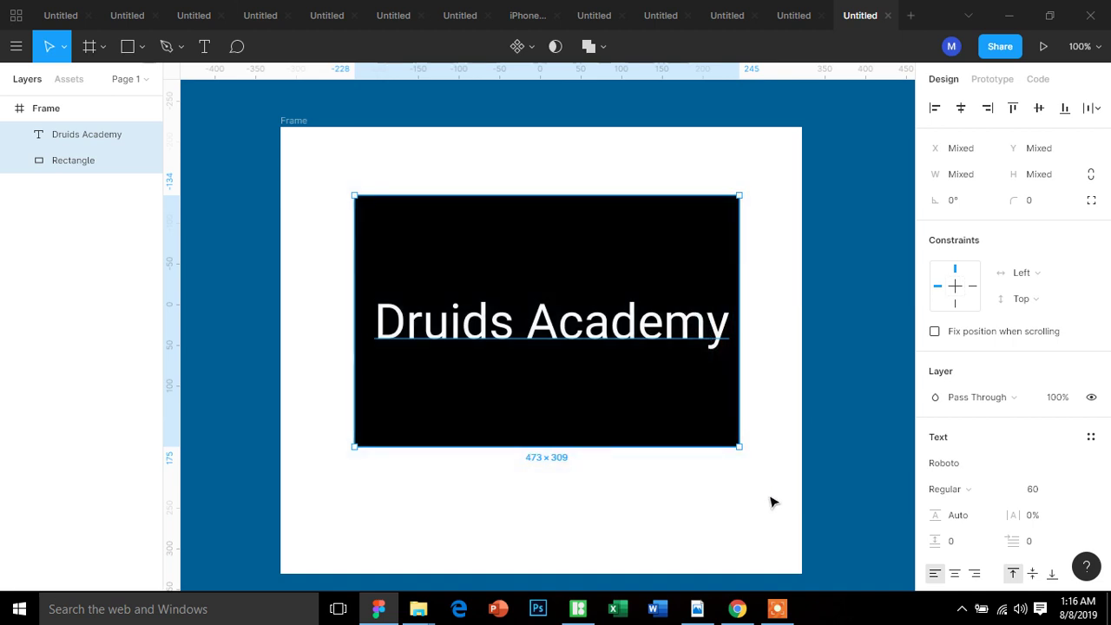
Show the Code tab CSS for the black rectangle and the Druids Academy text, checking edge distances.
click(1040, 79)
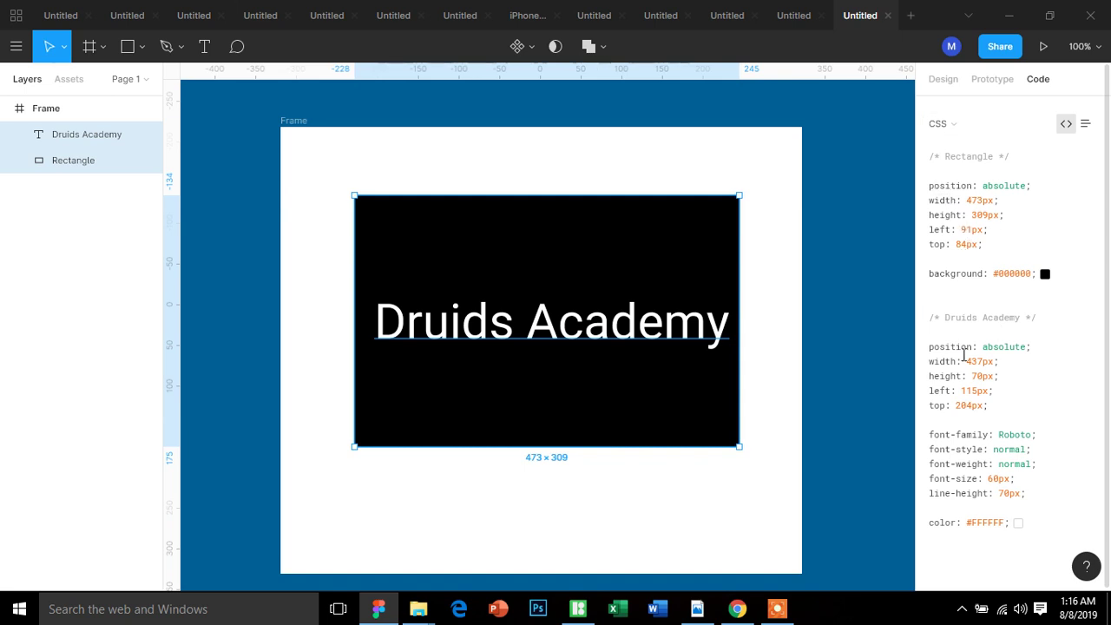
scroll(979, 480, down, 1)
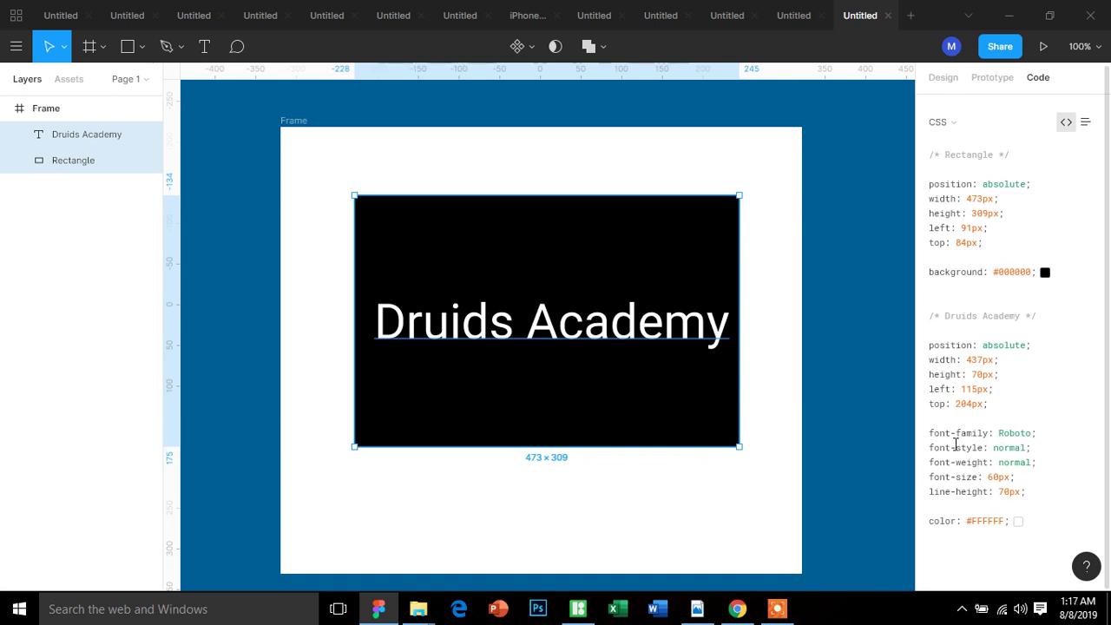
key(alt)
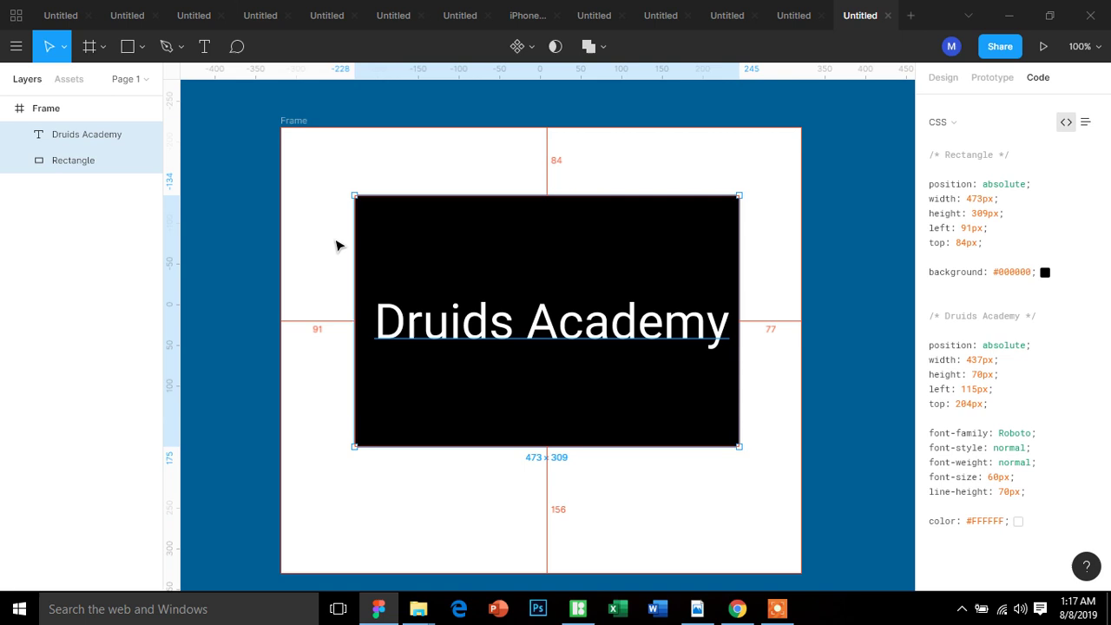
Open the hamburger main menu to view its Help and Account options.
click(17, 45)
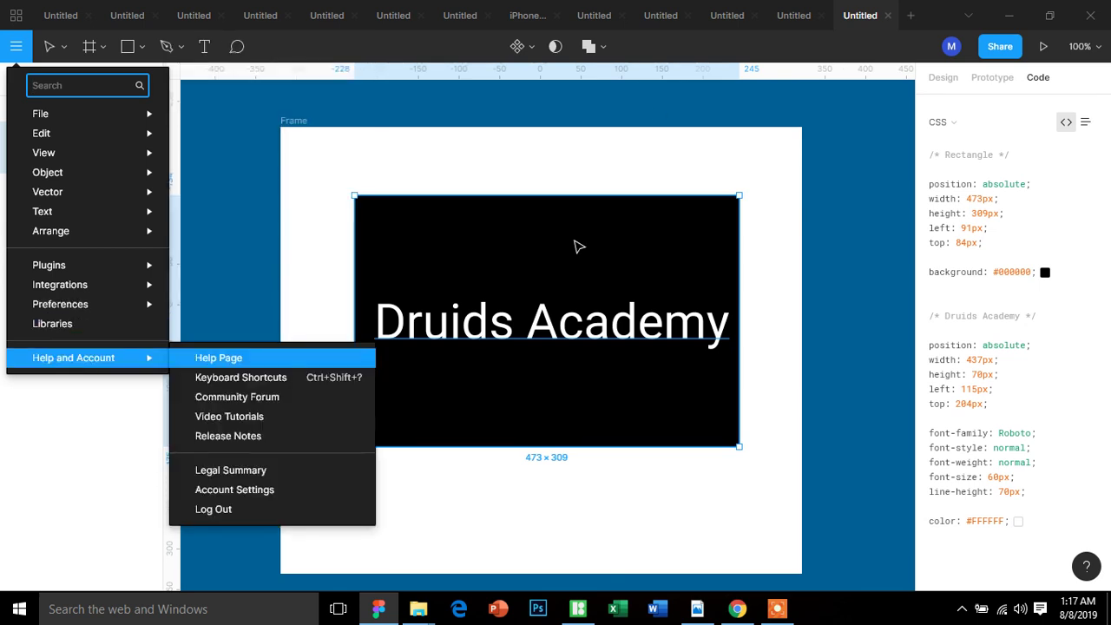
mouse_move(73, 358)
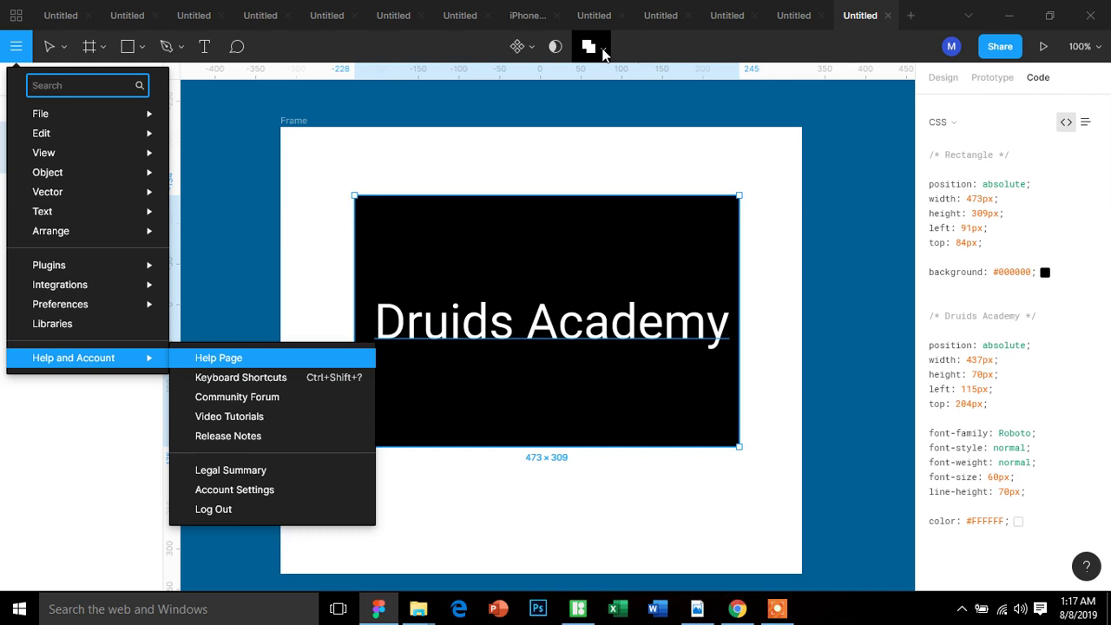
Dismiss the boolean operations dropdown and deselect, leaving only the #005F95 canvas CSS.
click(605, 50)
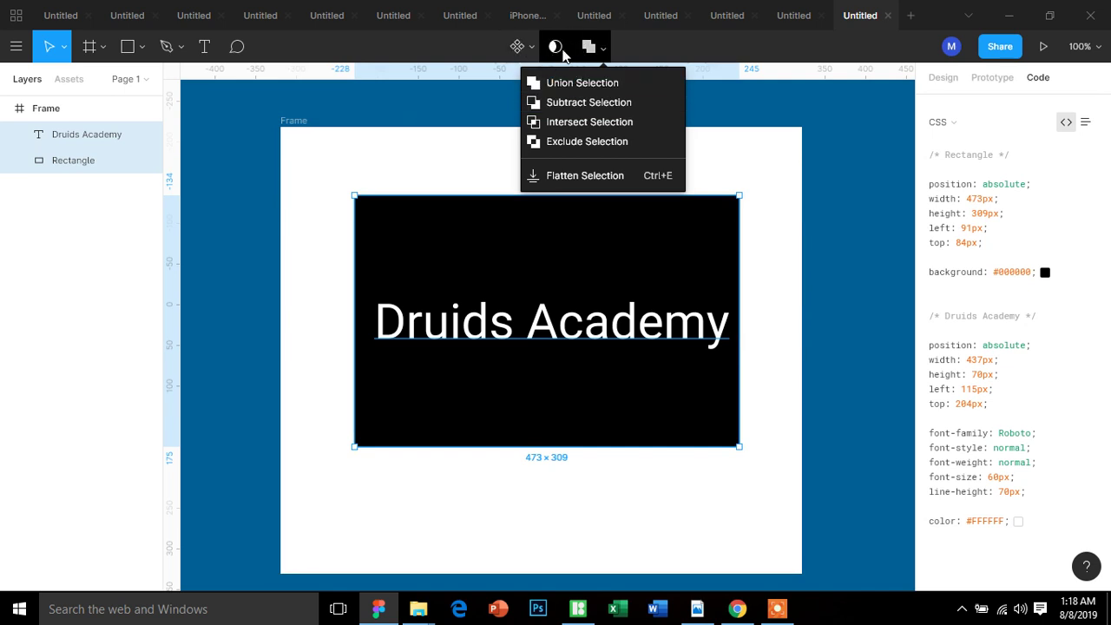
click(416, 104)
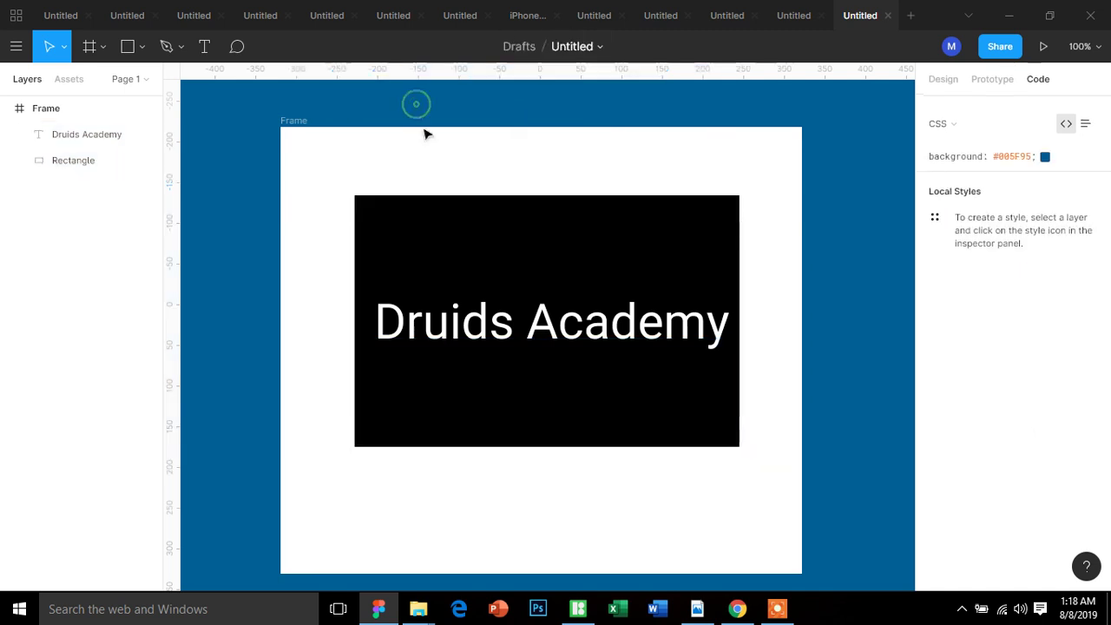
Compare the rectangle's and the title's CSS, ending on the 437×70 Druids Academy text.
click(601, 253)
click(640, 332)
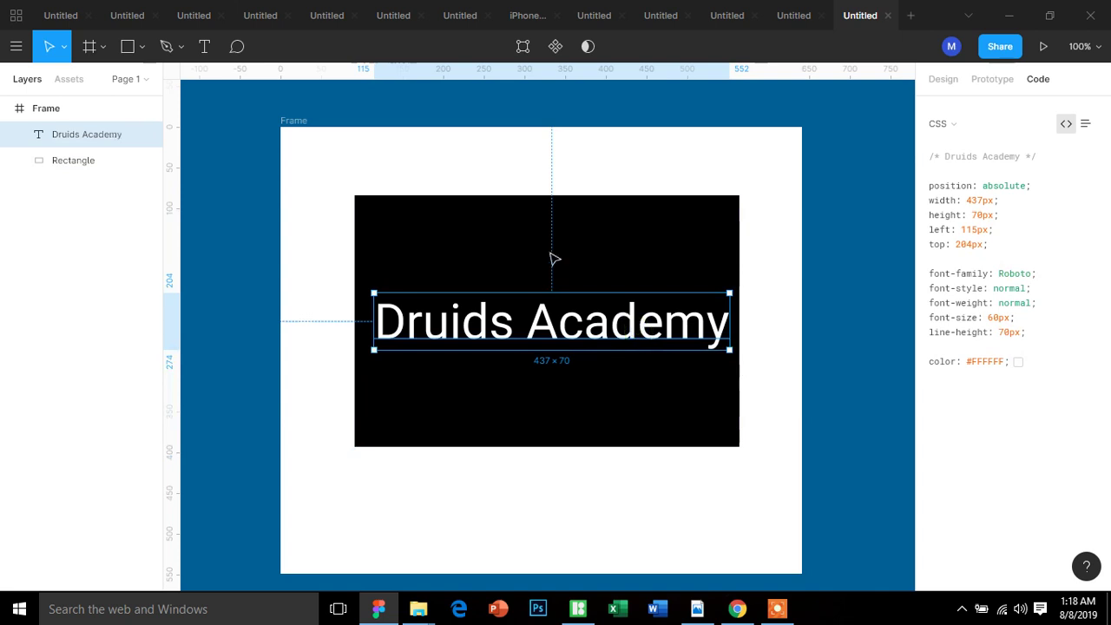
click(421, 206)
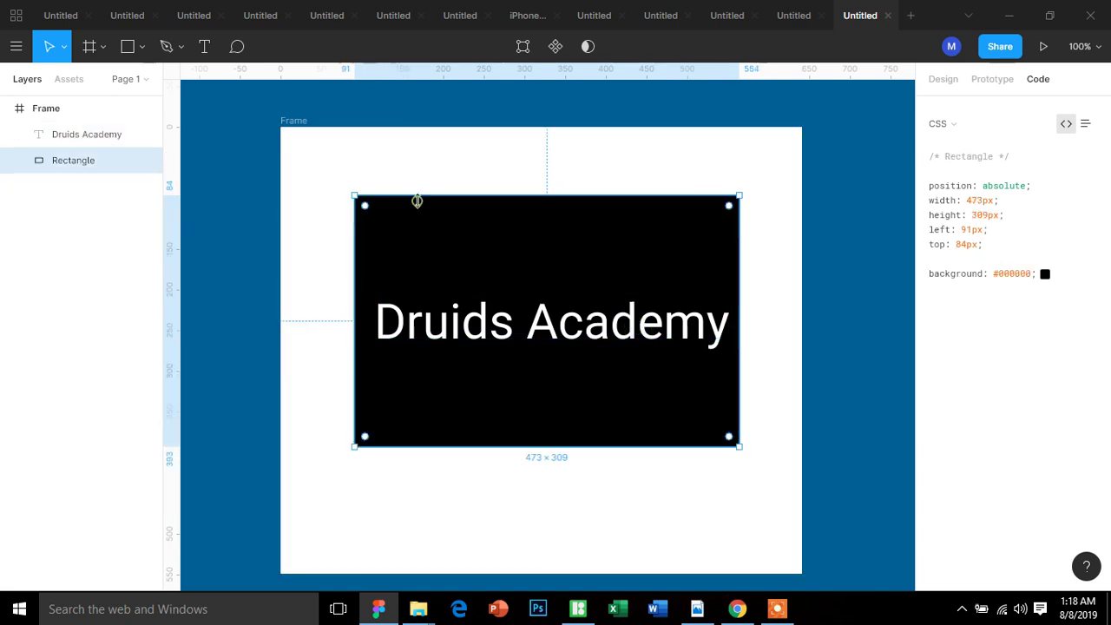
click(540, 341)
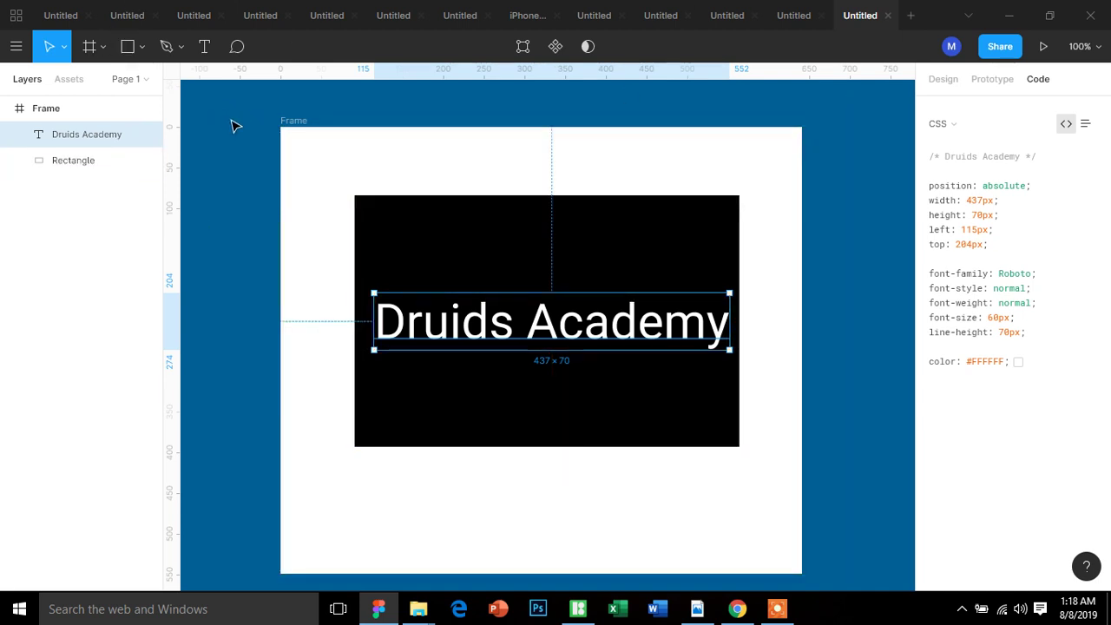
Open the iPhone X Template from Recent files and view it at 100% zoom.
click(16, 15)
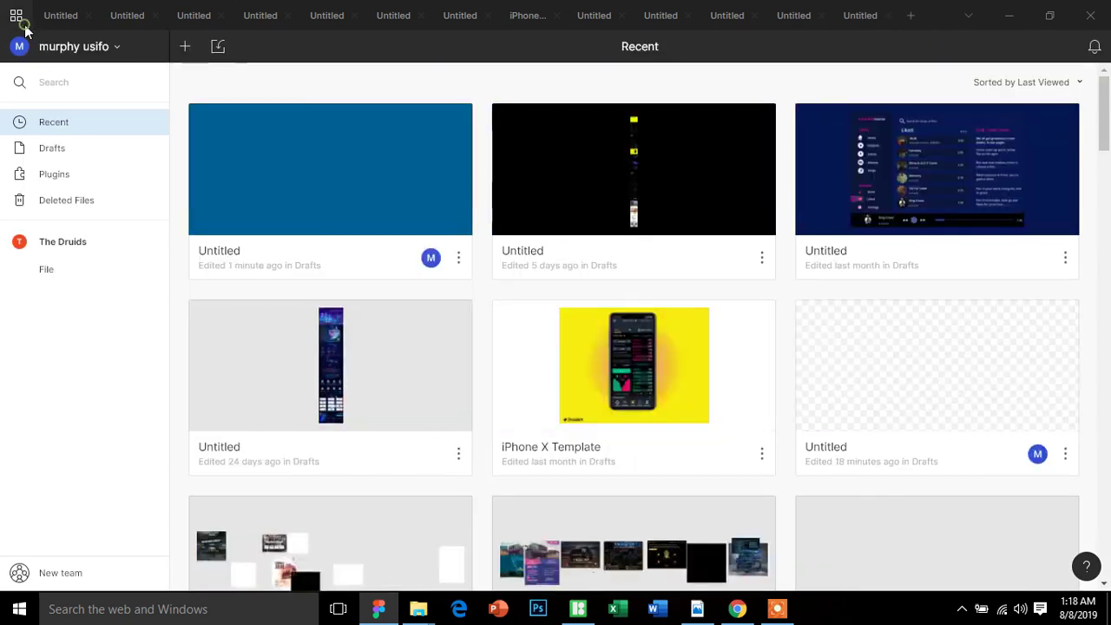
double_click(621, 390)
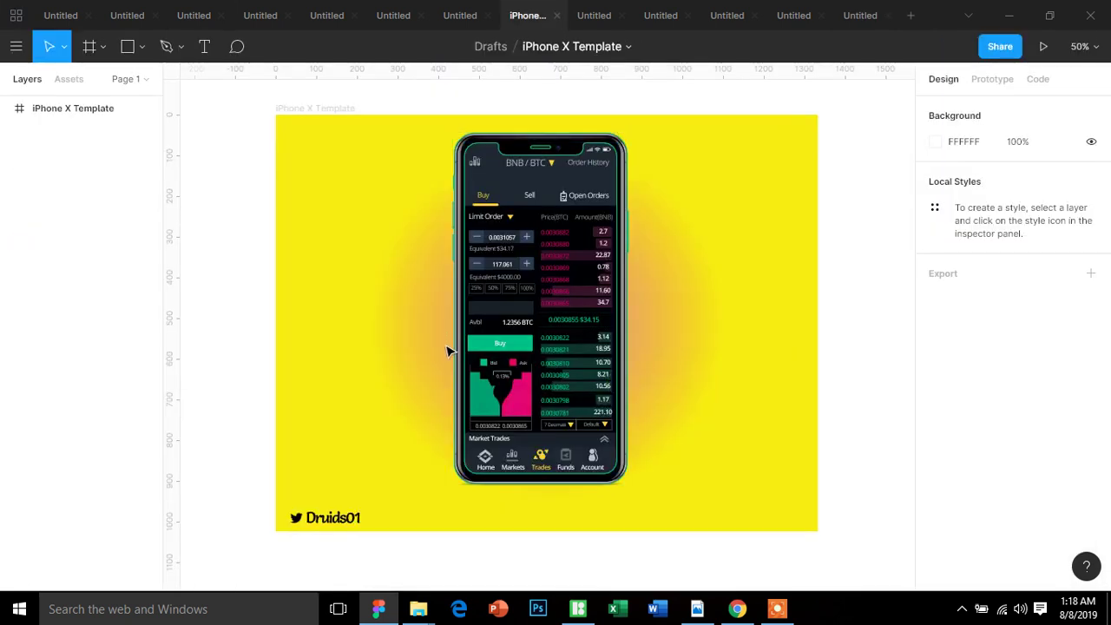
click(1081, 46)
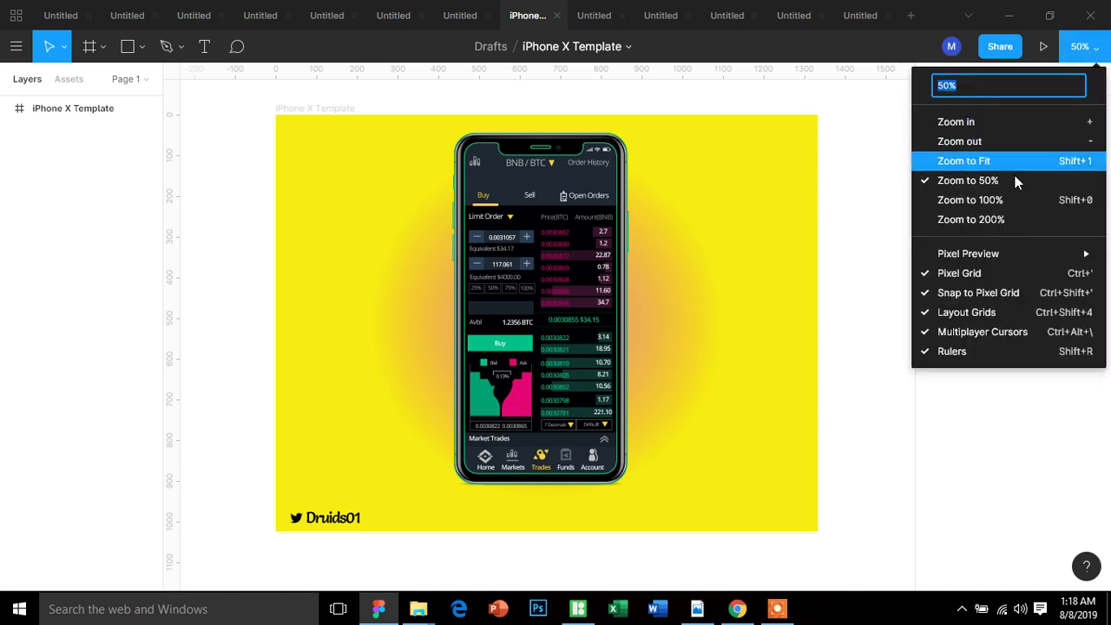
click(1001, 200)
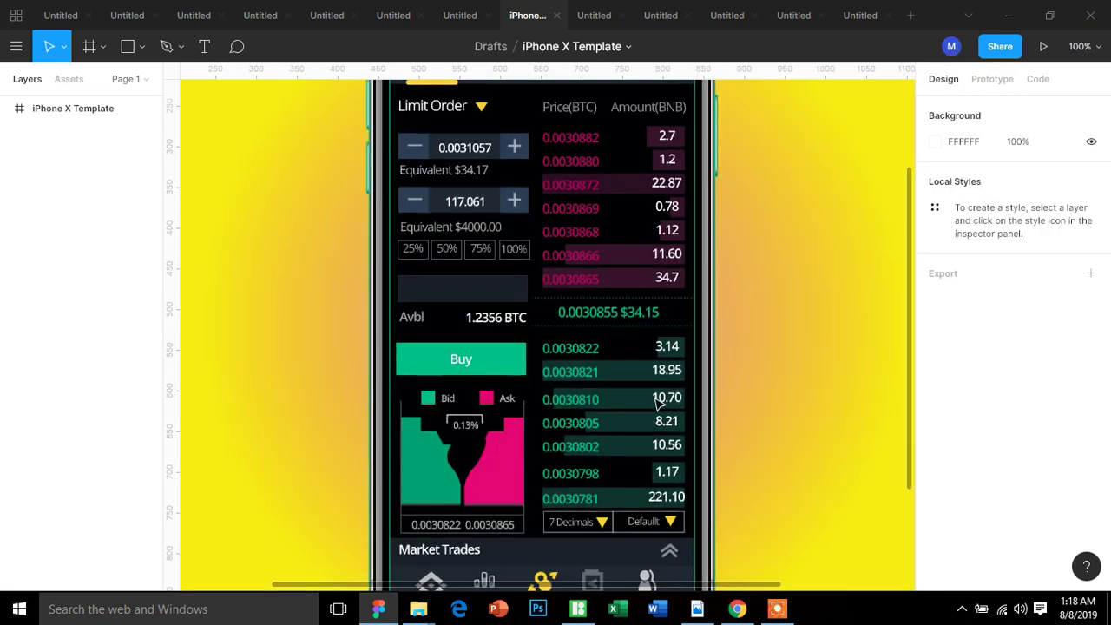
scroll(327, 241, up, 1)
scroll(315, 241, up, 1)
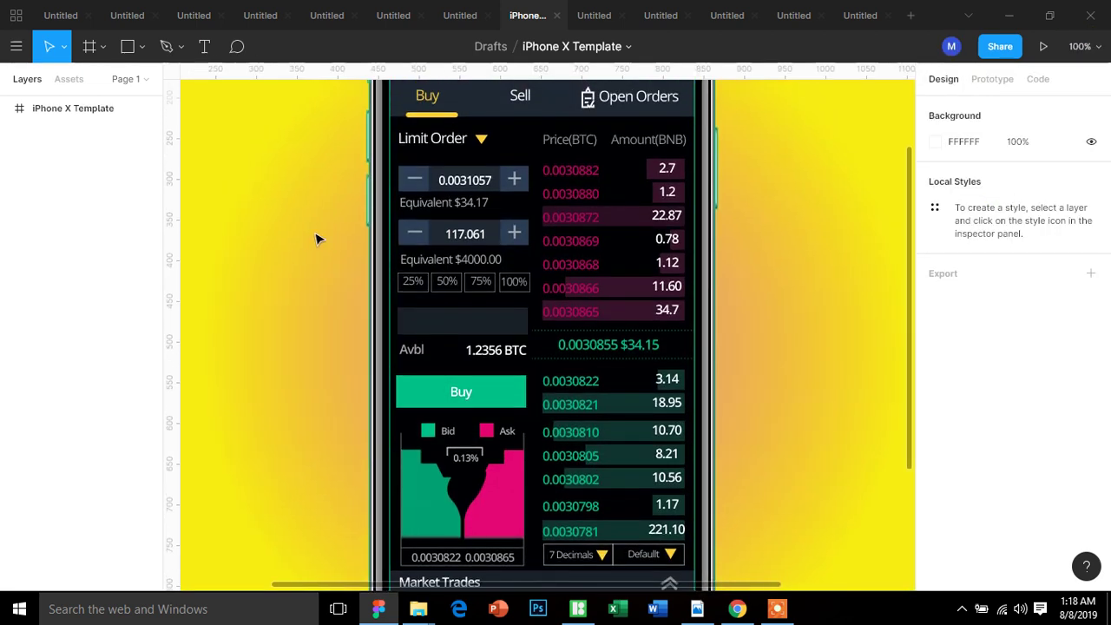
scroll(308, 240, up, 1)
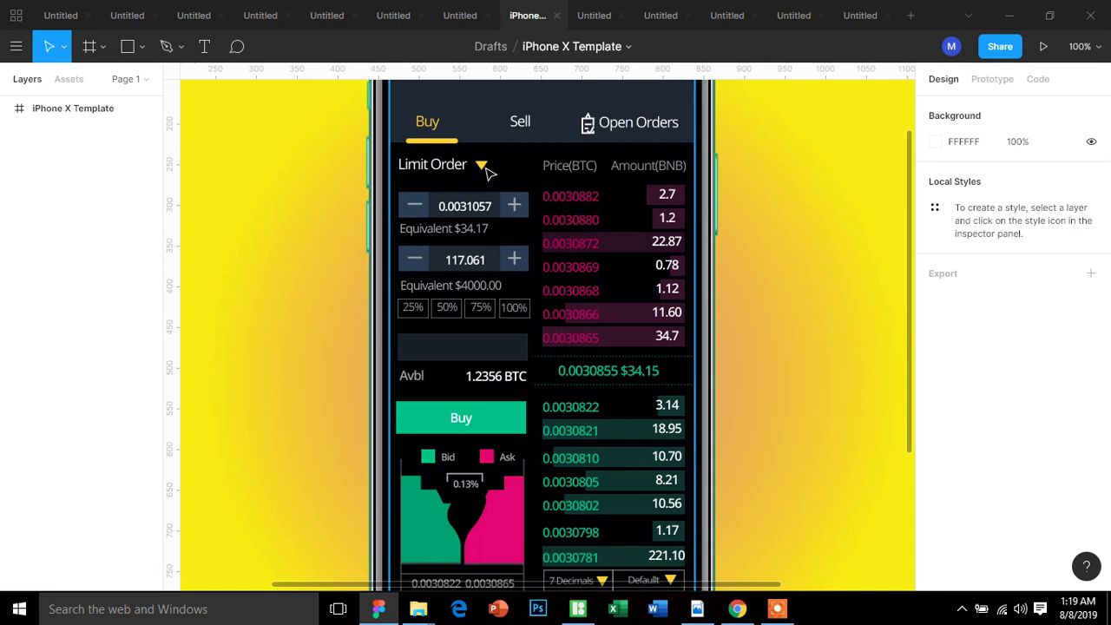
scroll(504, 258, up, 3)
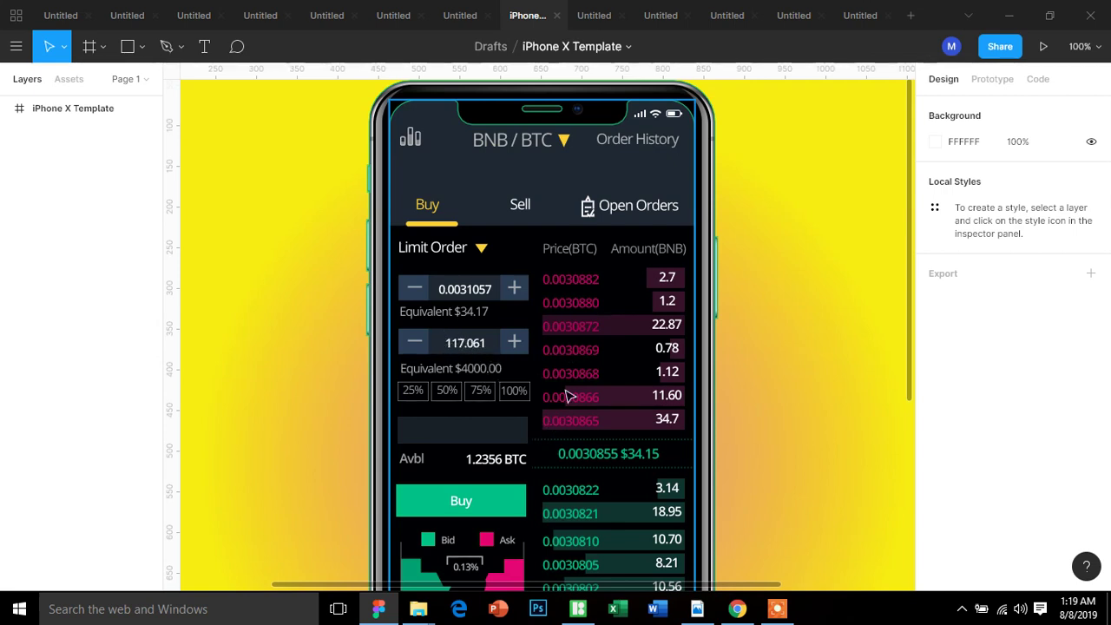
scroll(591, 387, down, 1)
scroll(592, 384, down, 1)
scroll(565, 396, down, 1)
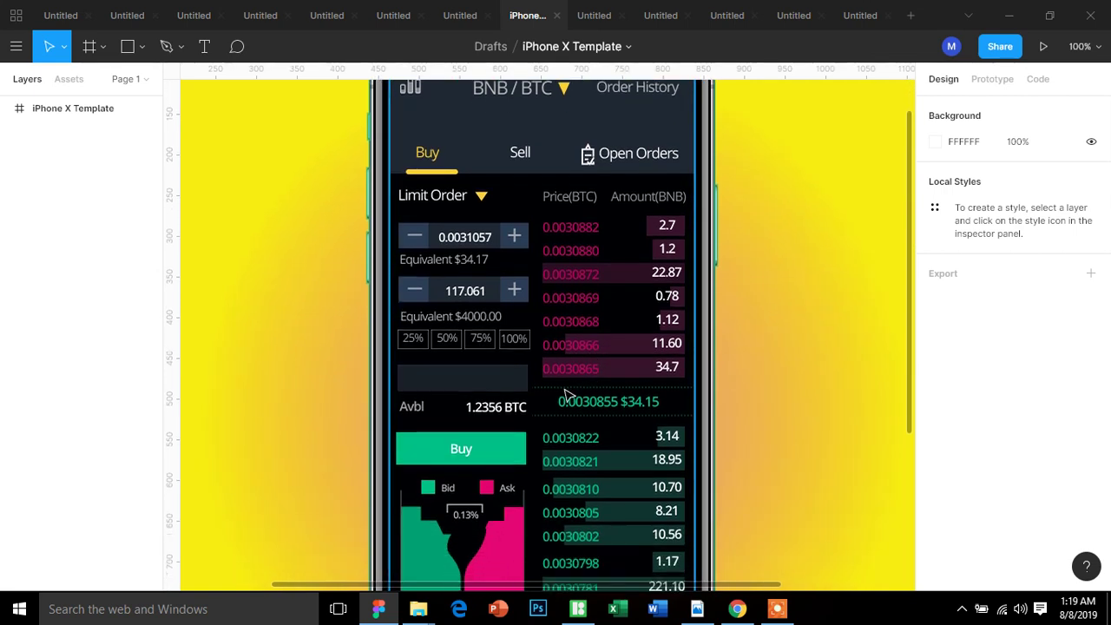
scroll(538, 402, down, 1)
scroll(537, 405, down, 5)
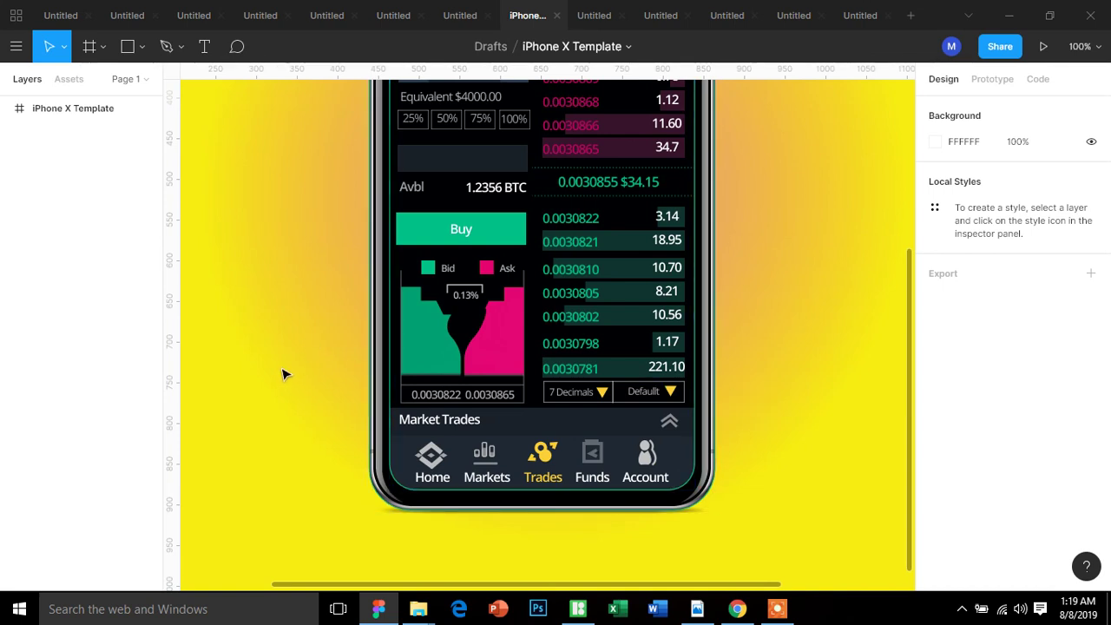
scroll(286, 372, up, 2)
scroll(277, 377, up, 10)
scroll(278, 377, down, 1)
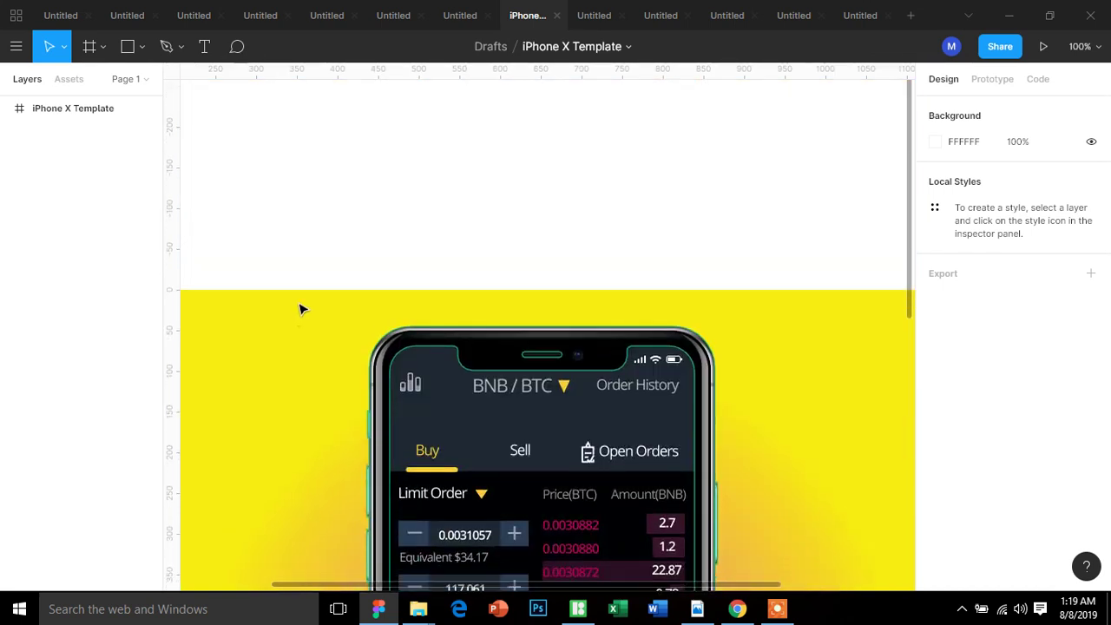